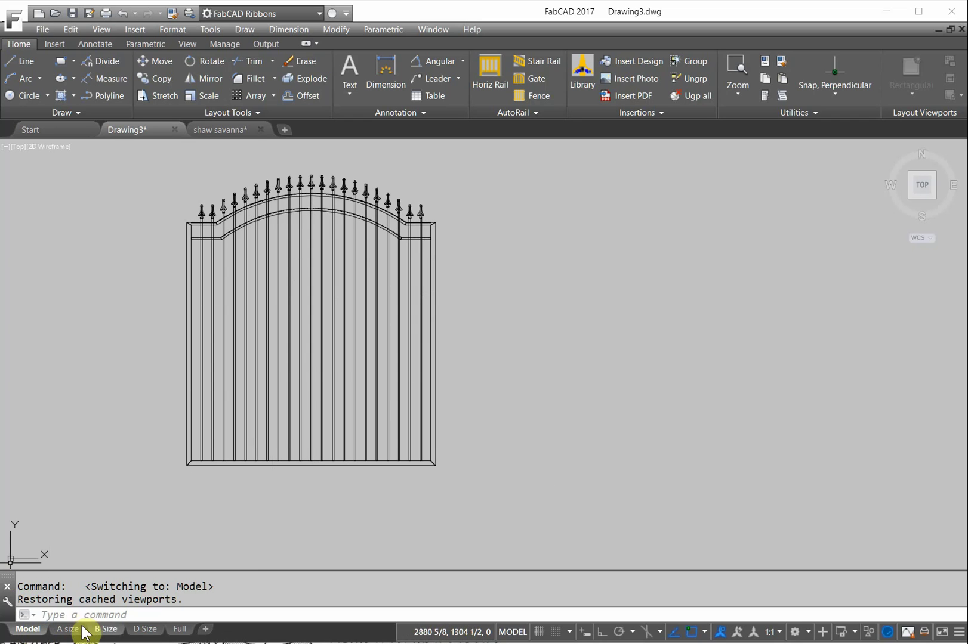
- Switch to the A size layout and create a rectangular viewport from the printable area's upper-left corner to just past the middle of the sheet
mouse_move(71, 635)
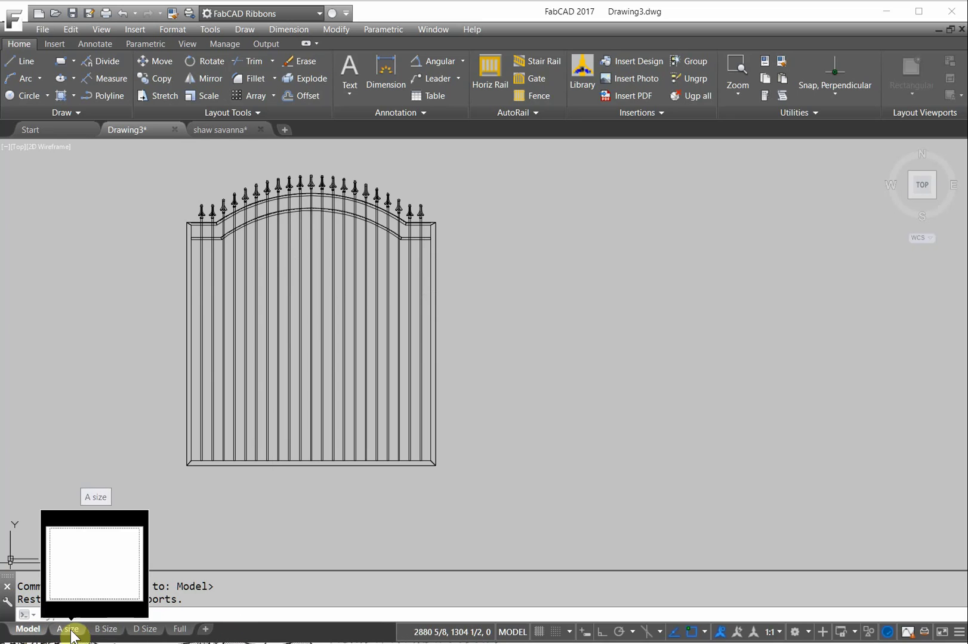
mouse_move(102, 632)
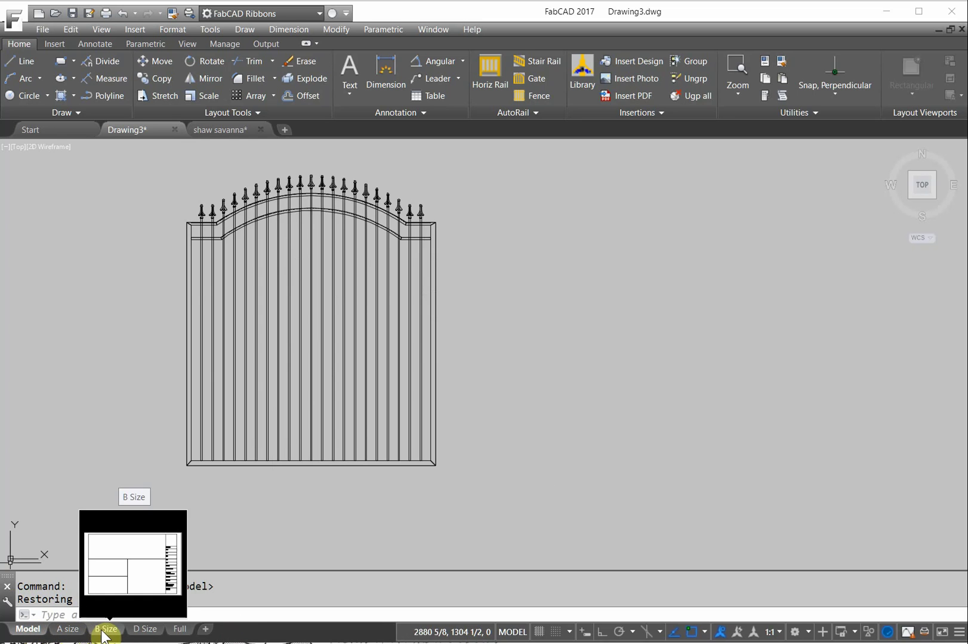
mouse_move(152, 636)
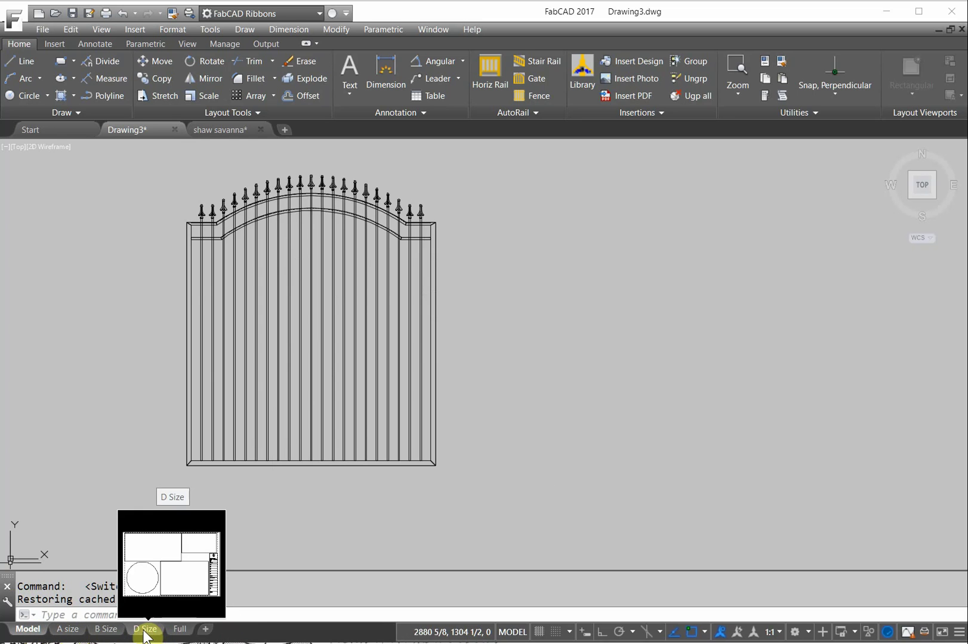
click(69, 632)
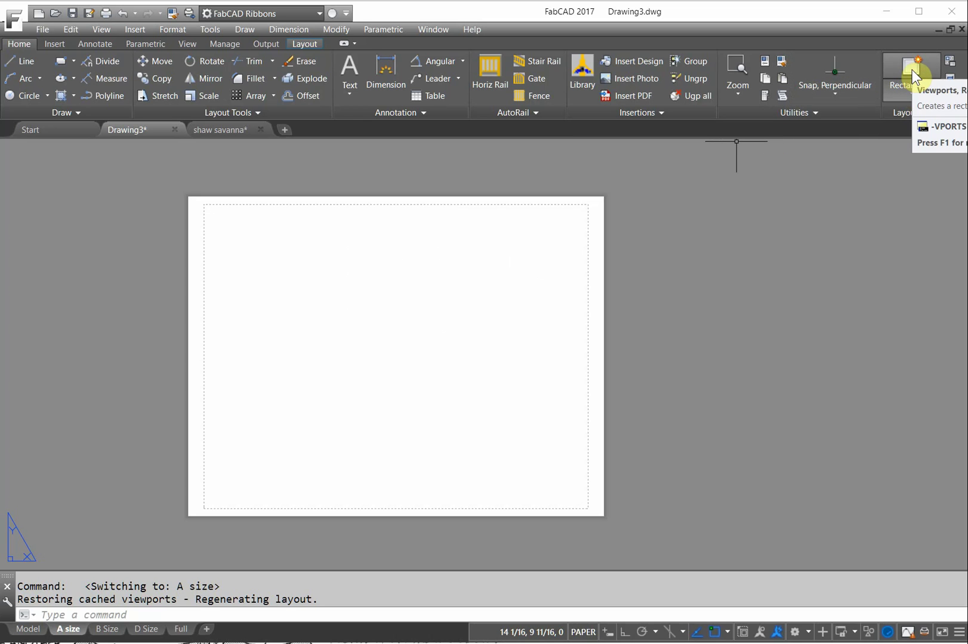
click(912, 69)
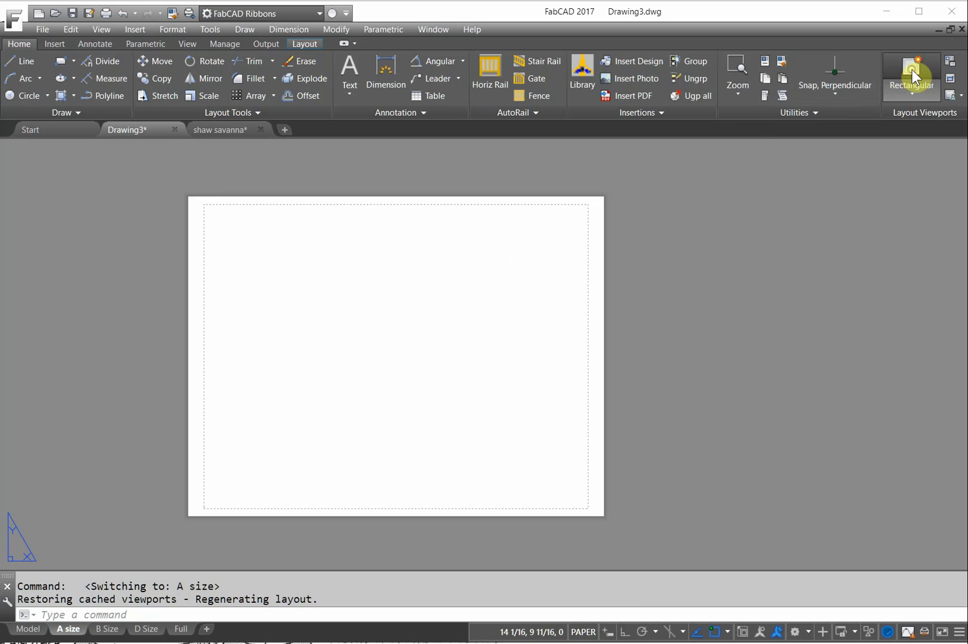
click(205, 206)
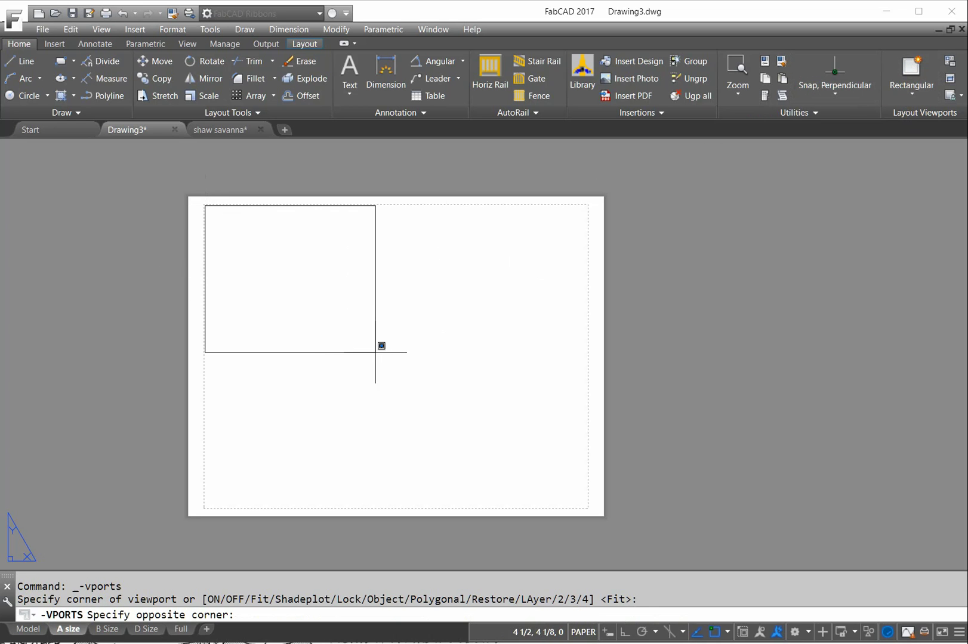
click(417, 386)
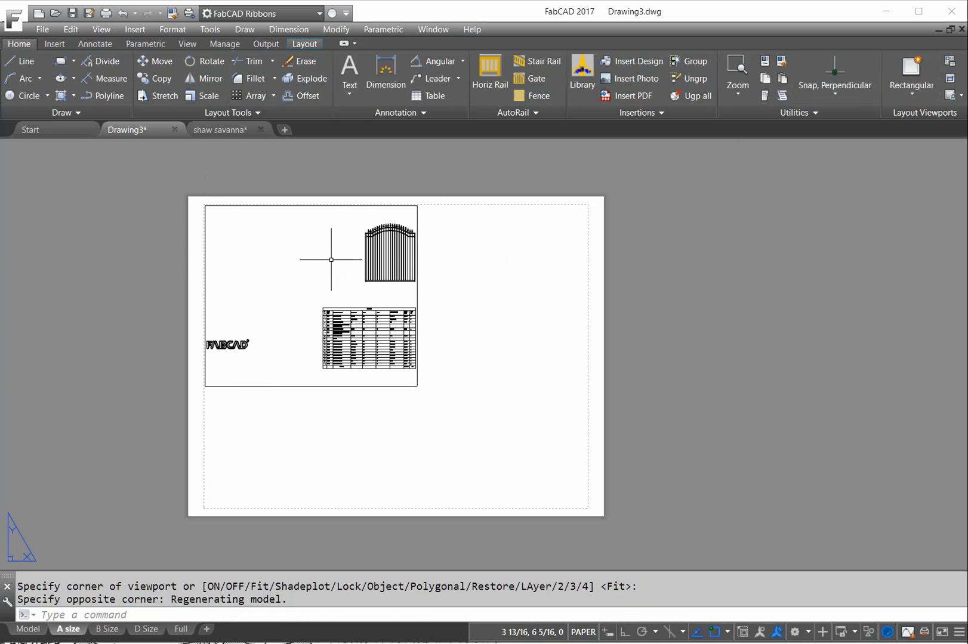
- Frame the gate inside the new viewport with a zoom window and return to paper space
double_click(294, 273)
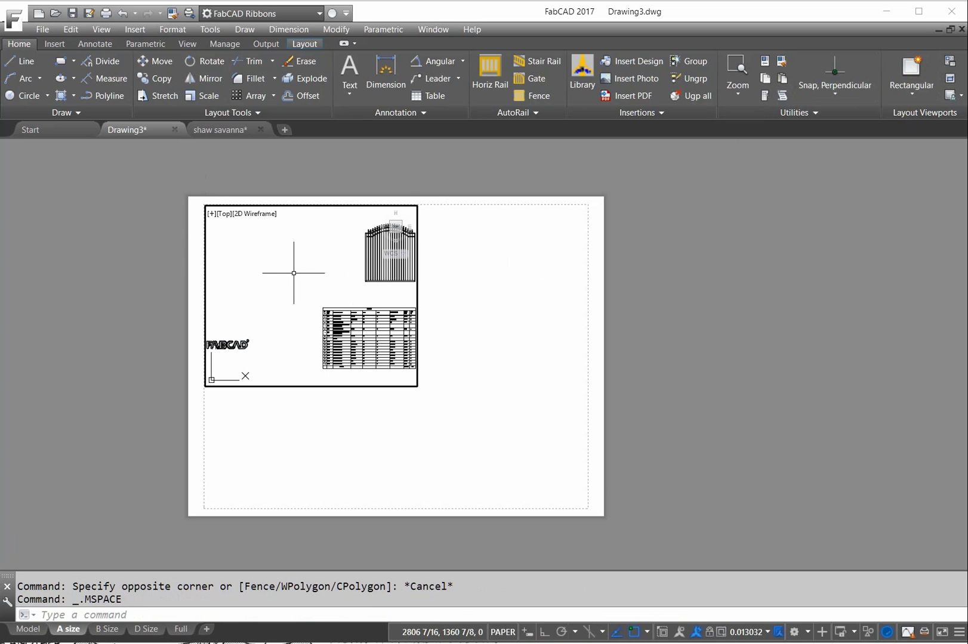
scroll(329, 266, up, 2)
scroll(328, 266, down, 3)
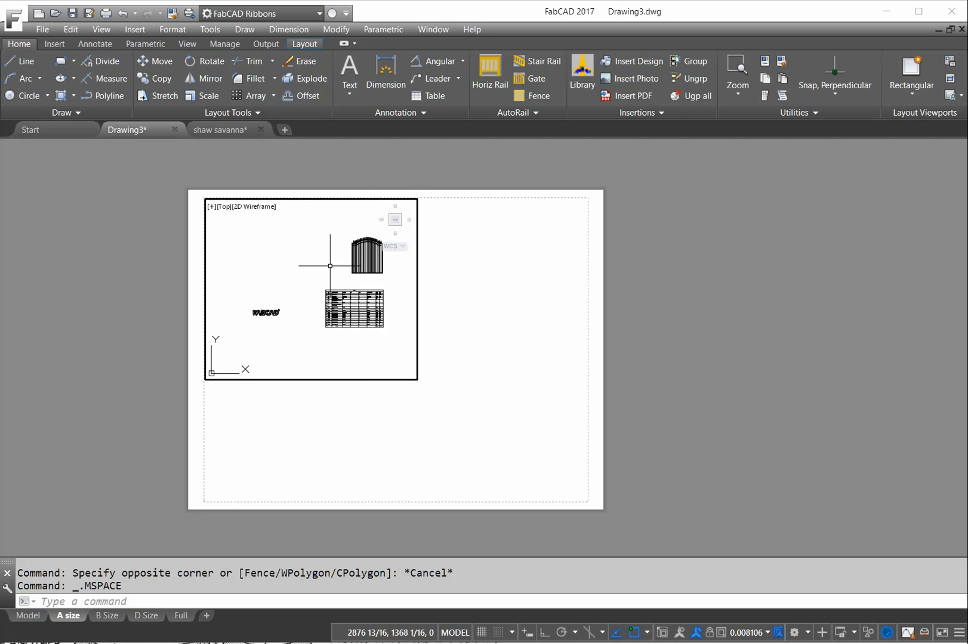
scroll(333, 299, up, 1)
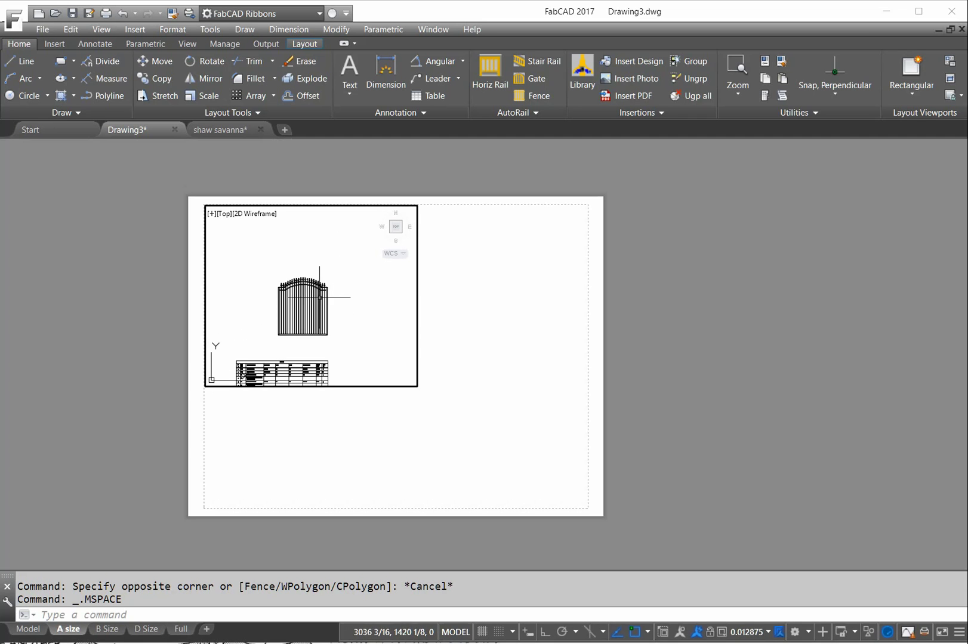
scroll(329, 298, up, 4)
scroll(320, 295, down, 3)
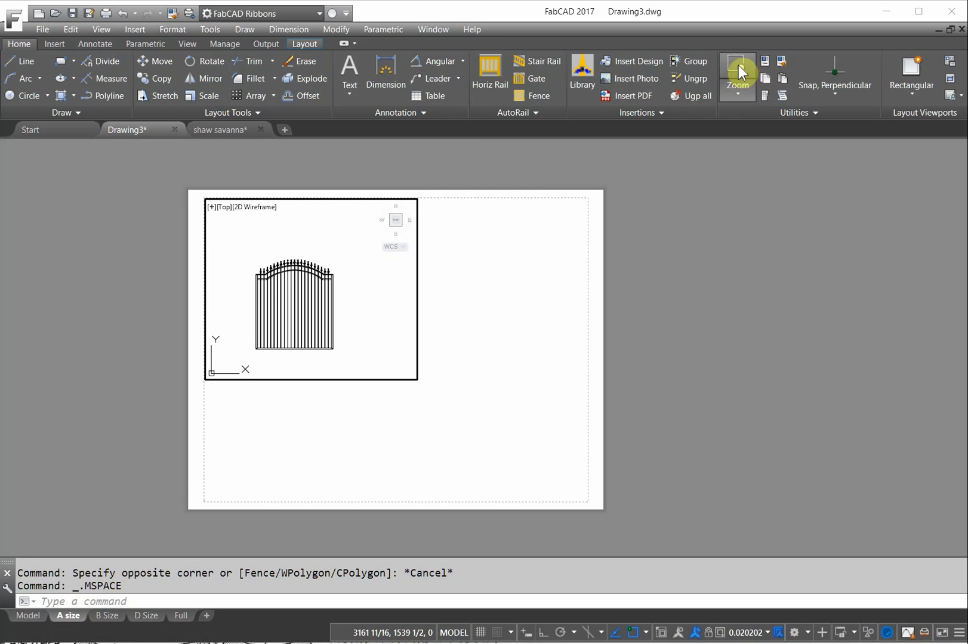
click(738, 71)
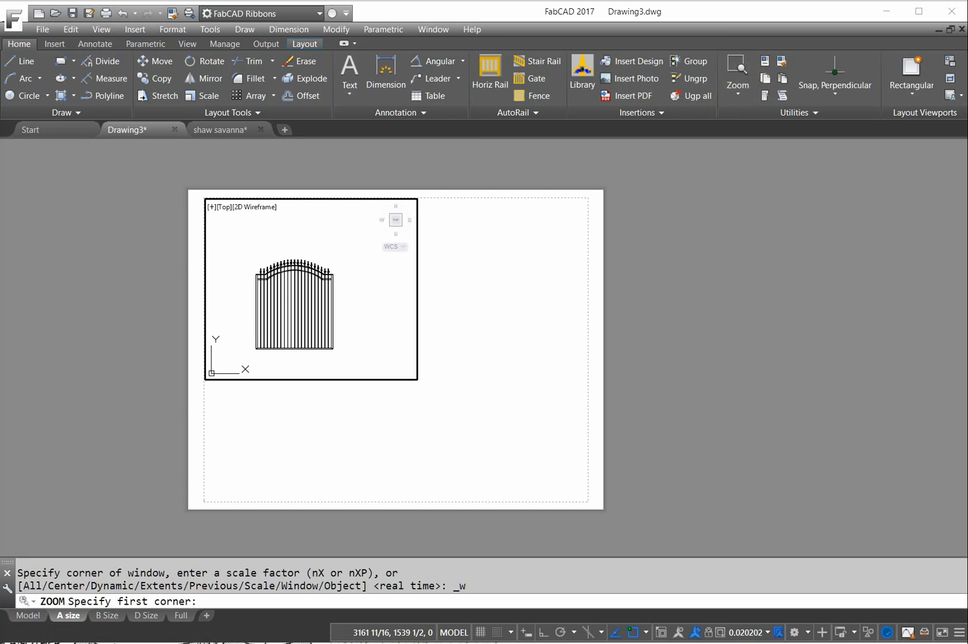
click(338, 349)
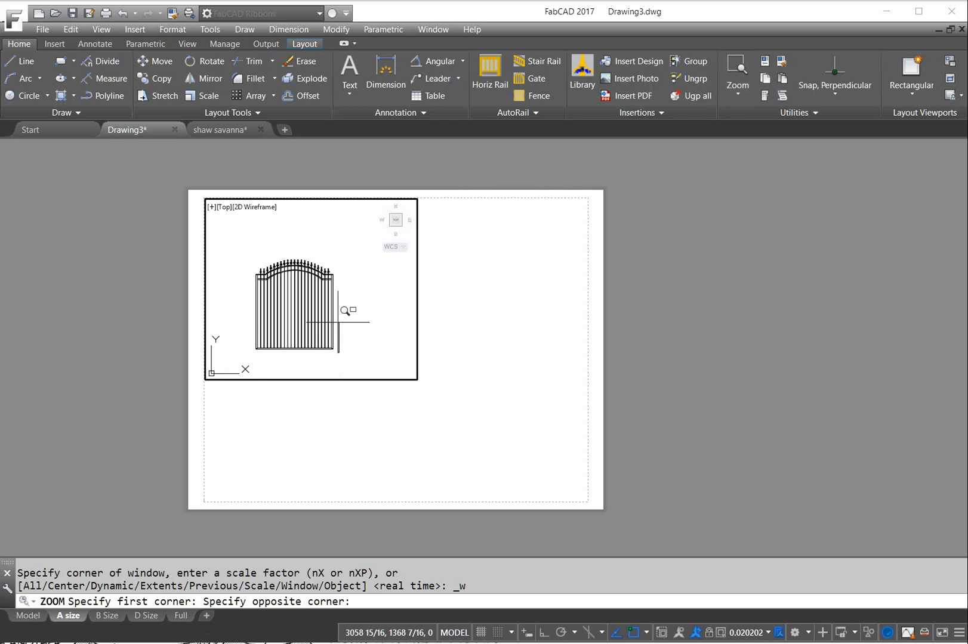
click(254, 242)
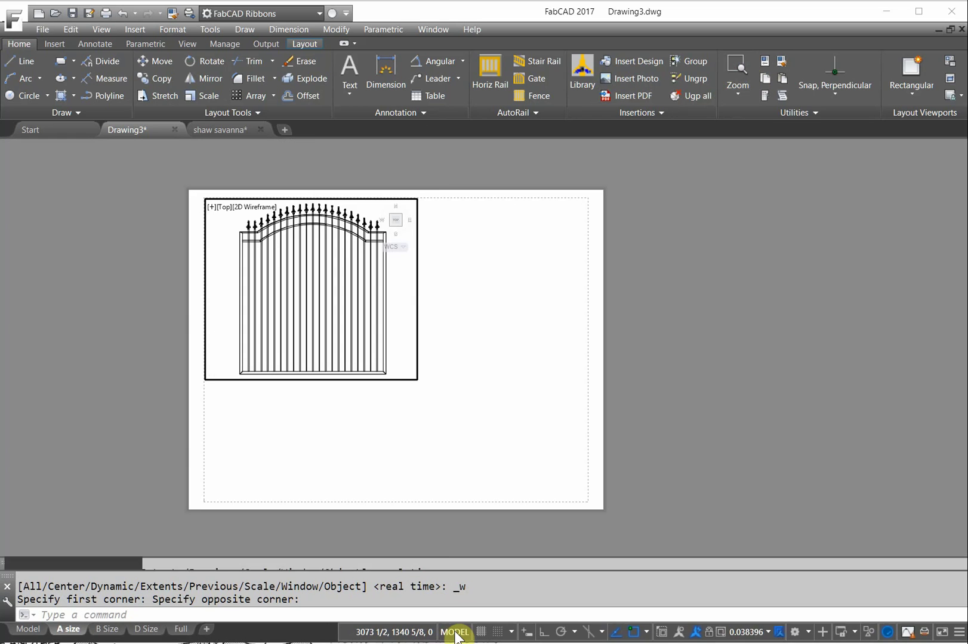
click(455, 632)
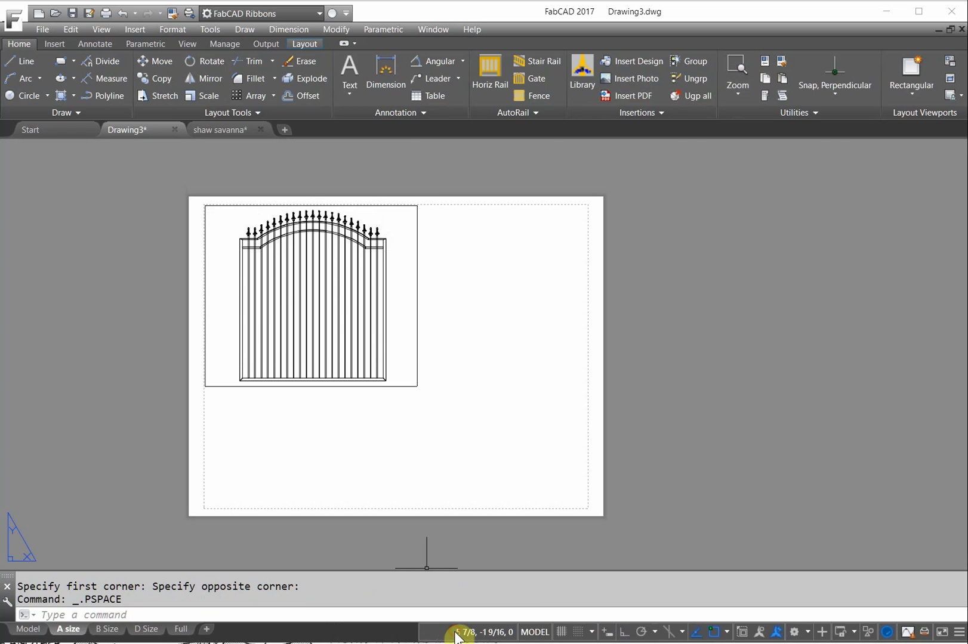
- Stretch the gate viewport's lower edge further down the sheet, keeping its width
click(402, 386)
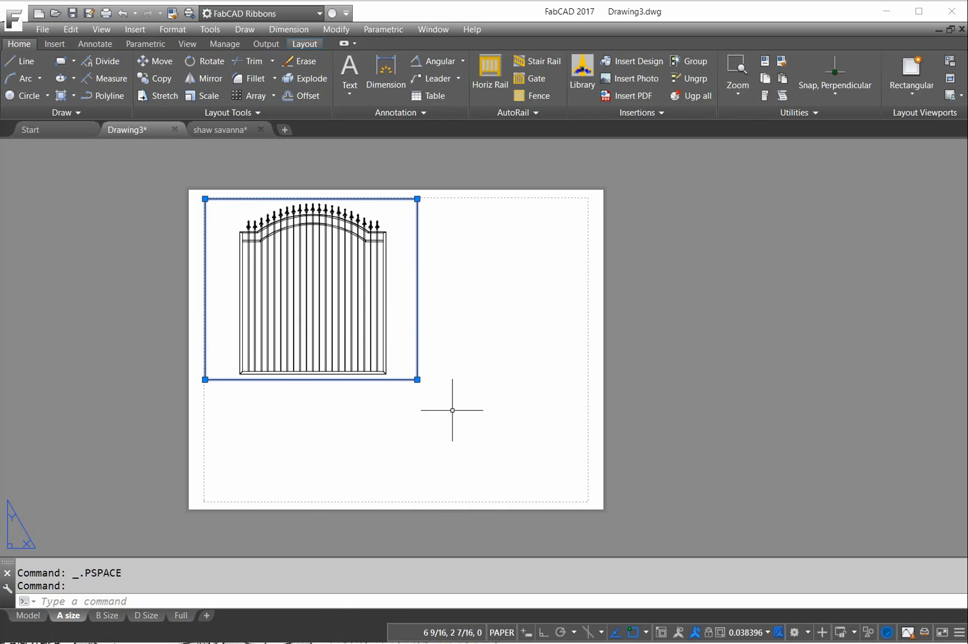
click(418, 379)
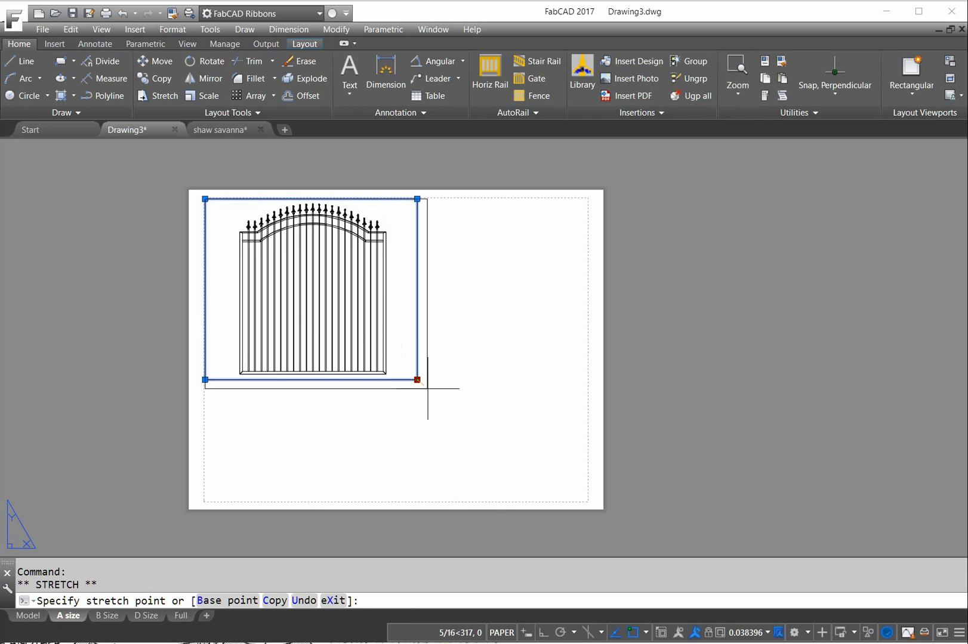
click(417, 450)
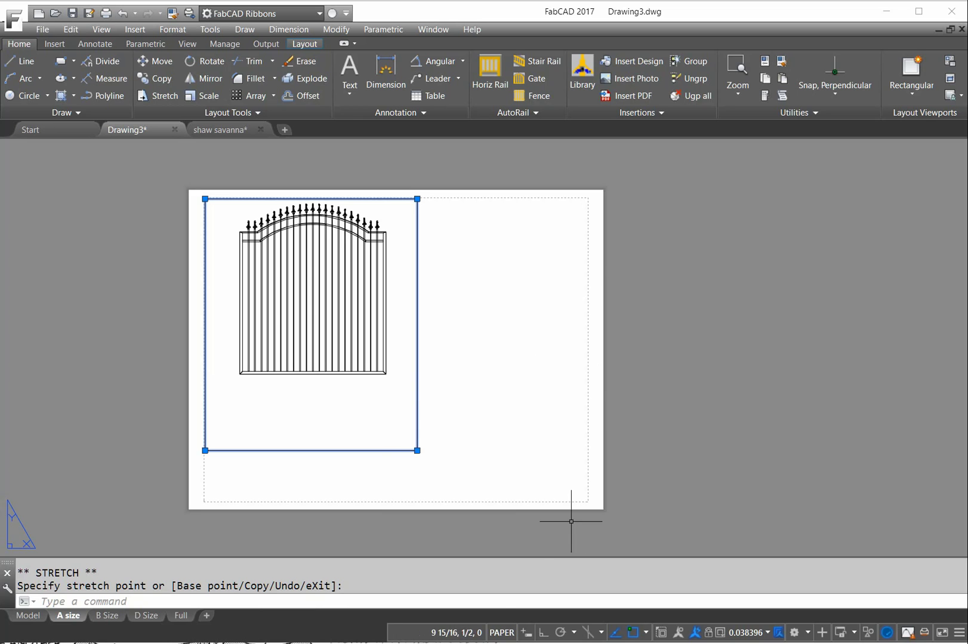
- Refit the gate to the taller viewport with a tight zoom window and go back to paper space
click(501, 632)
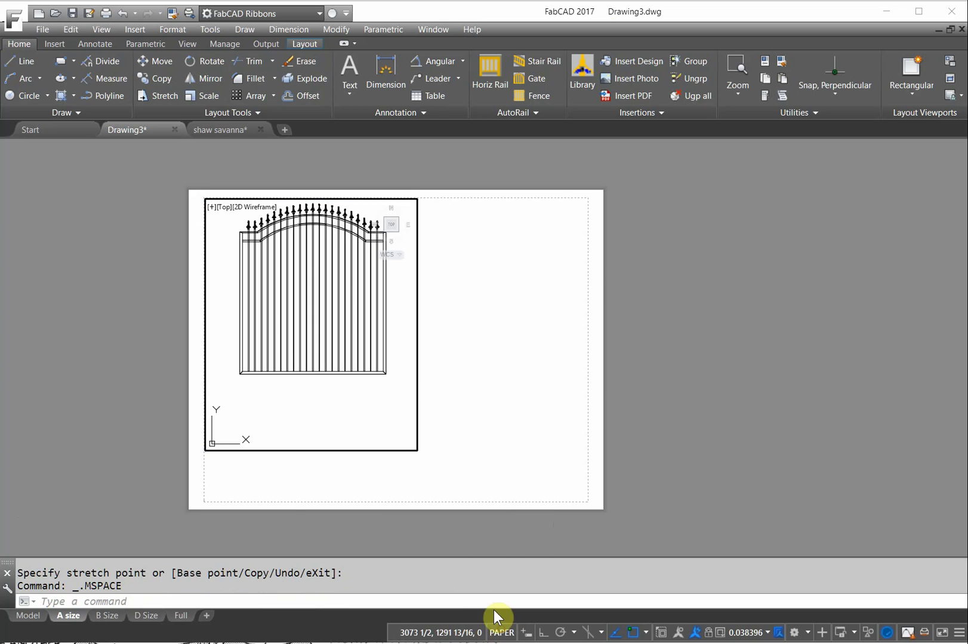
click(726, 65)
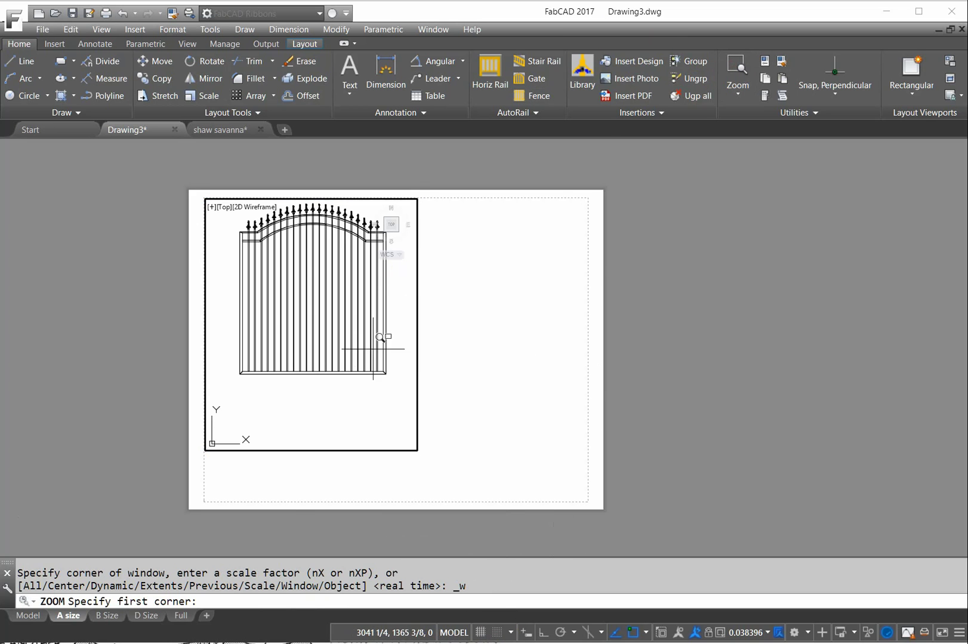
click(392, 379)
click(248, 217)
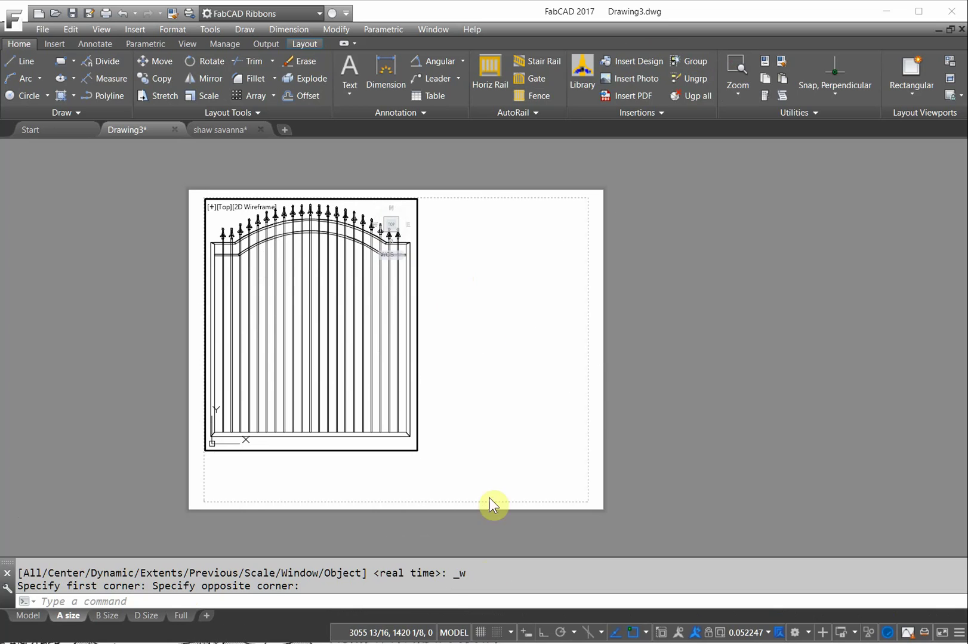
click(453, 632)
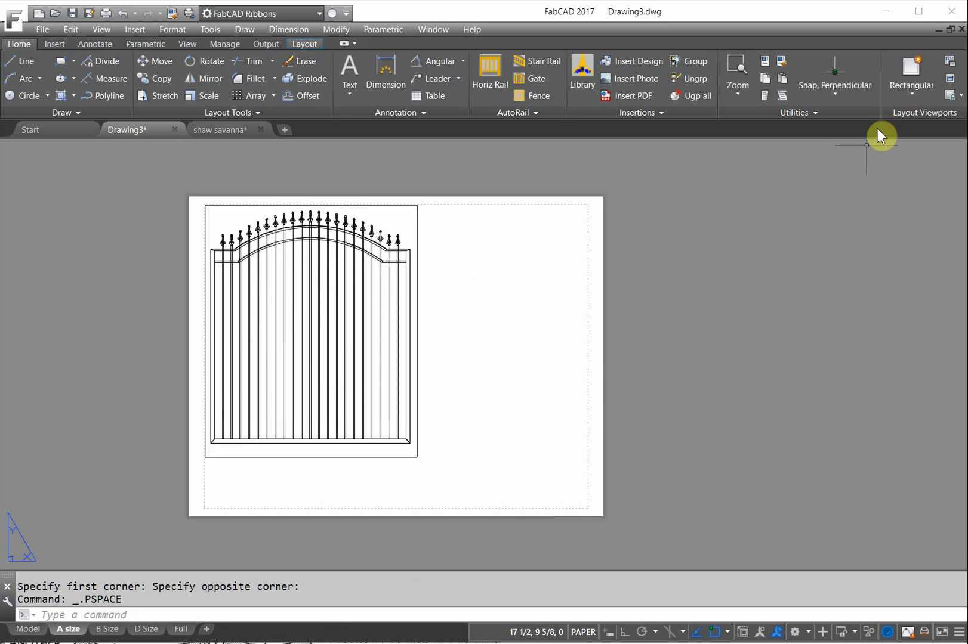
- Create a second rectangular viewport from the gate viewport's upper-right corner to the printable area's right edge, ending above the gate viewport's bottom
click(912, 78)
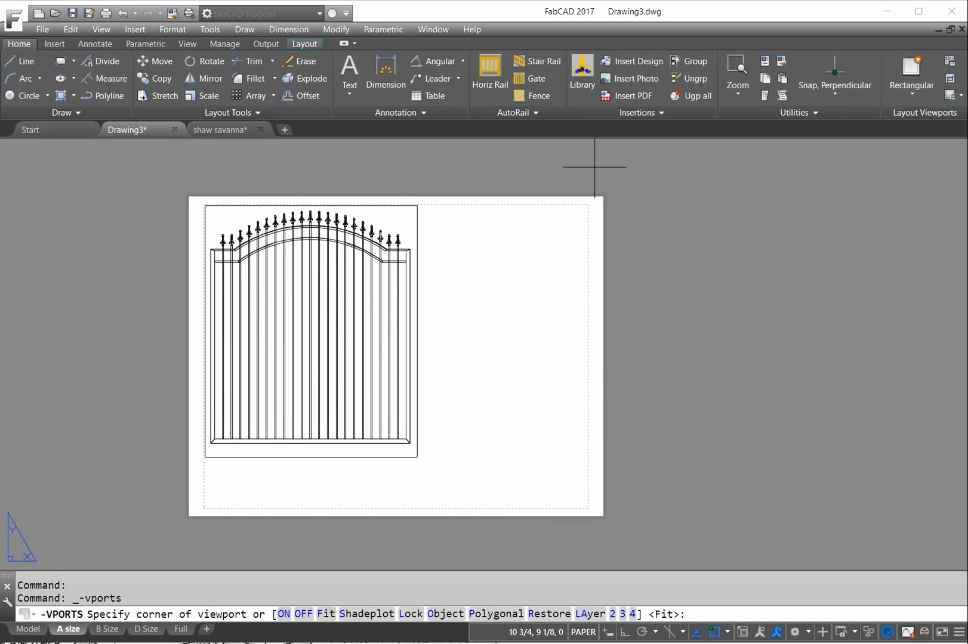
click(418, 207)
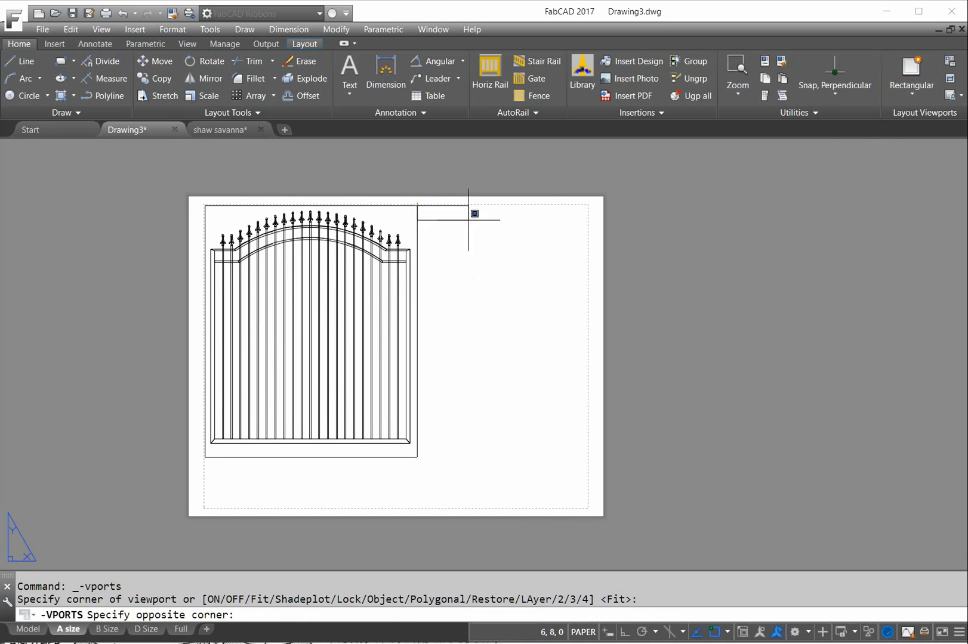
click(588, 365)
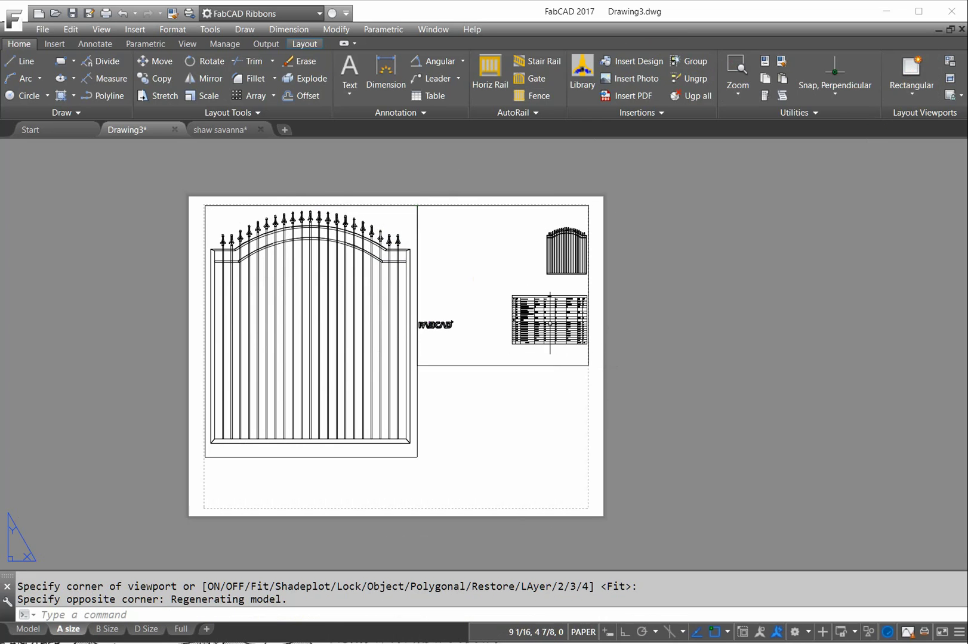
- Frame the GATE 1 material table in the second viewport with a zoom window and return to paper space
click(552, 314)
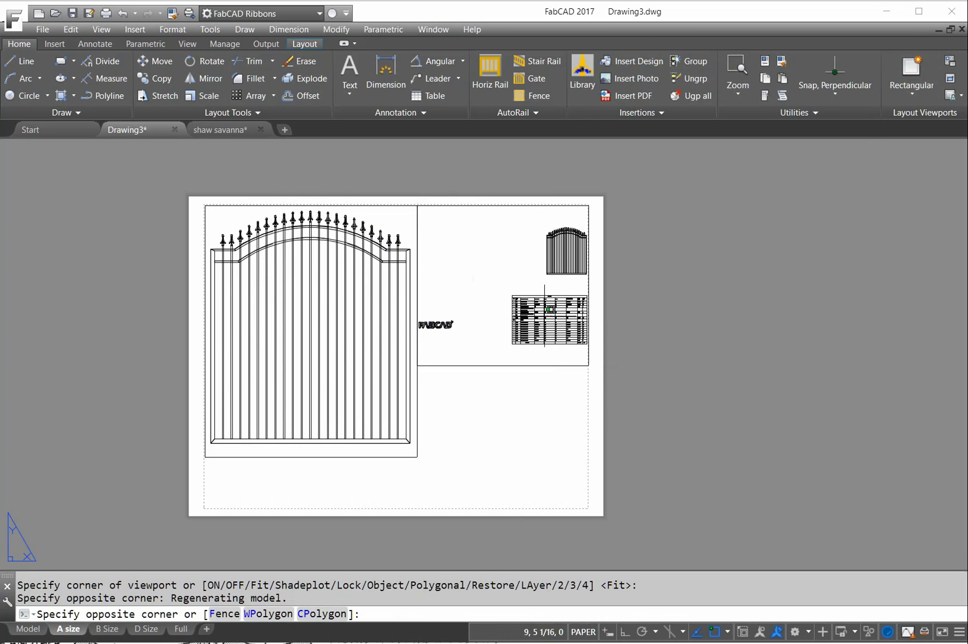
click(544, 310)
scroll(537, 316, down, 2)
middle_click(527, 318)
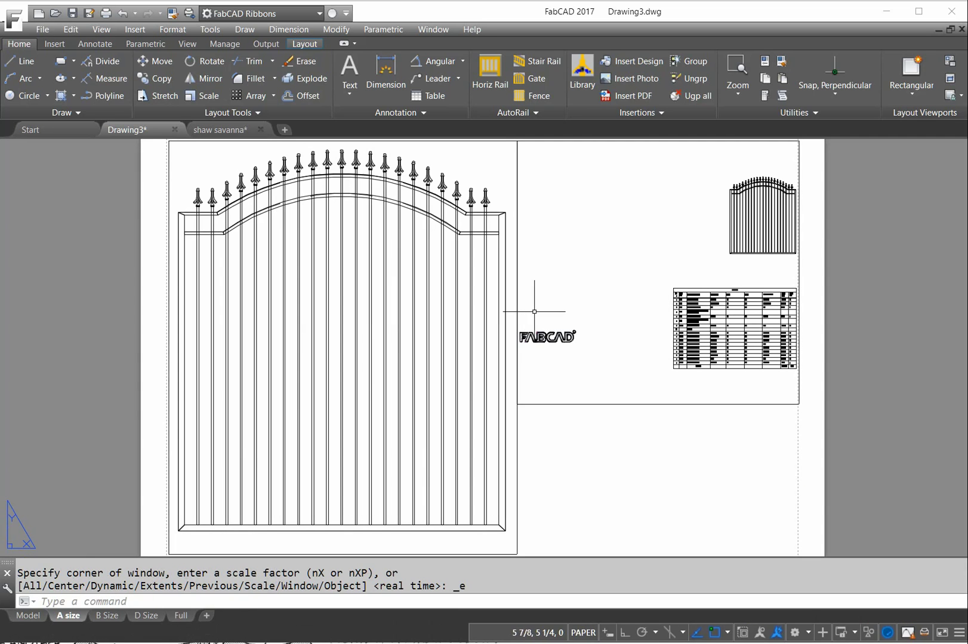
double_click(629, 318)
scroll(648, 305, up, 5)
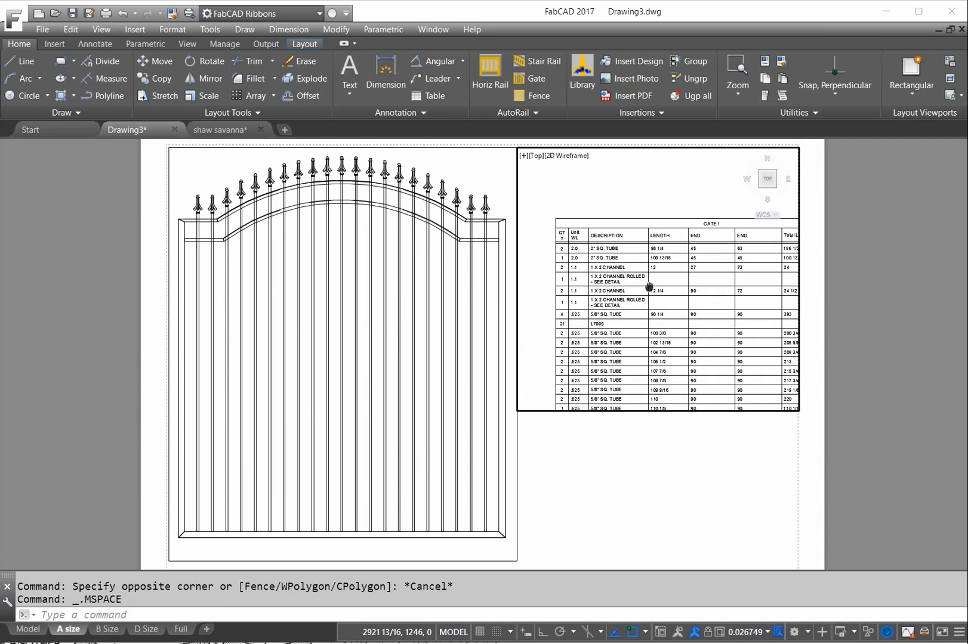
scroll(649, 287, down, 4)
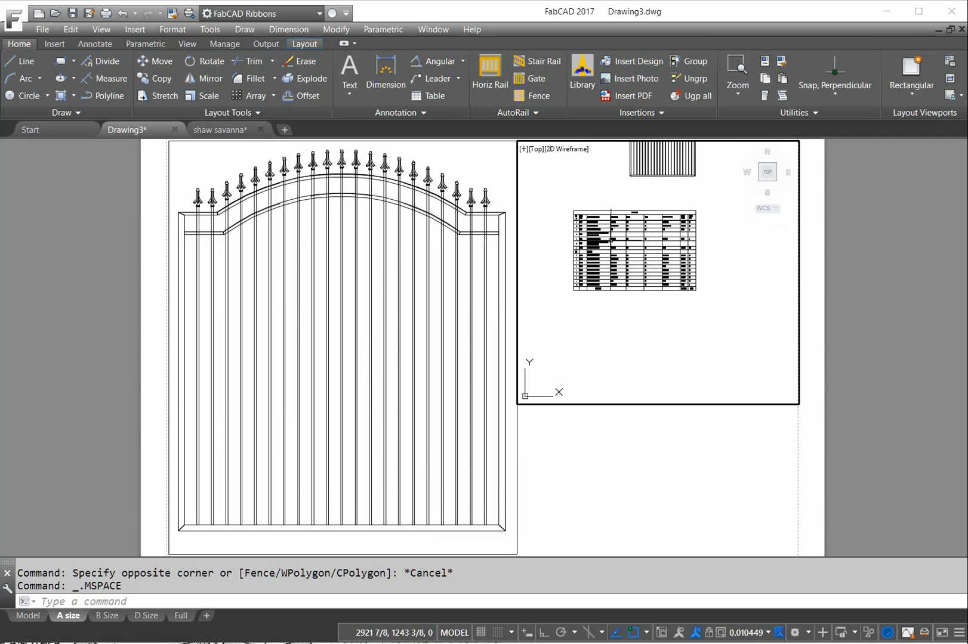
click(737, 70)
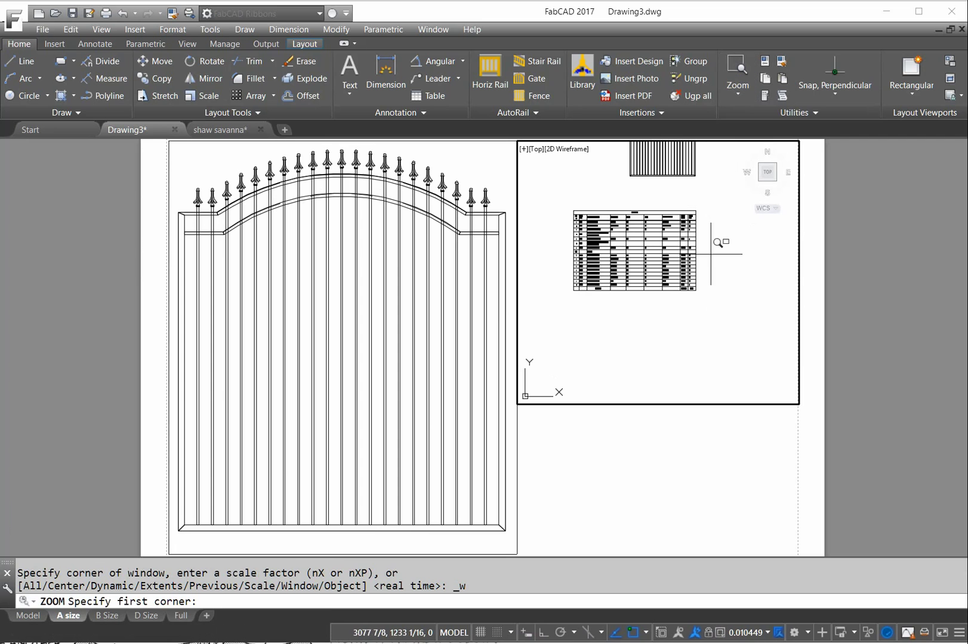
click(706, 299)
click(560, 206)
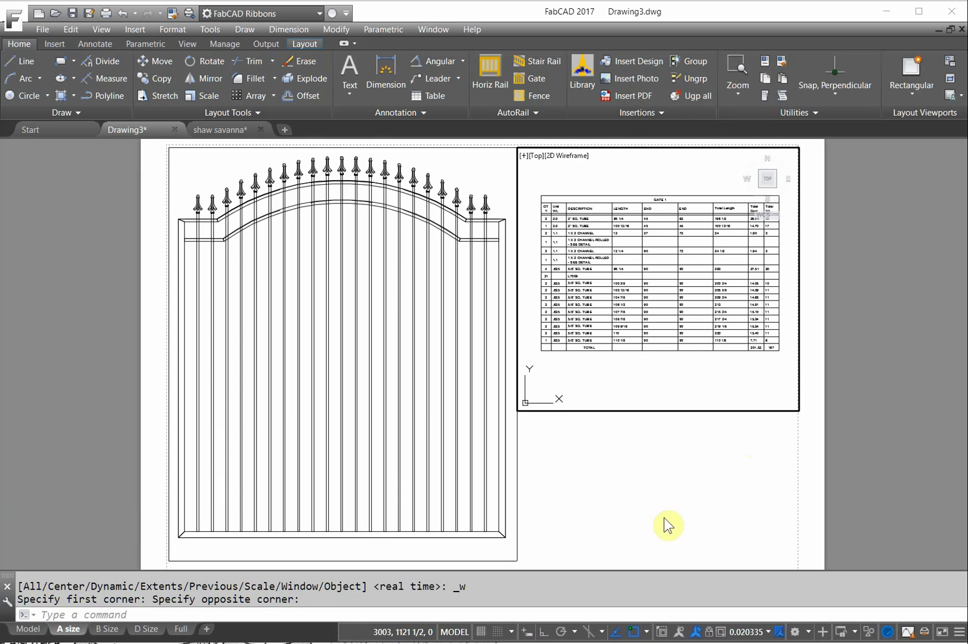
click(459, 630)
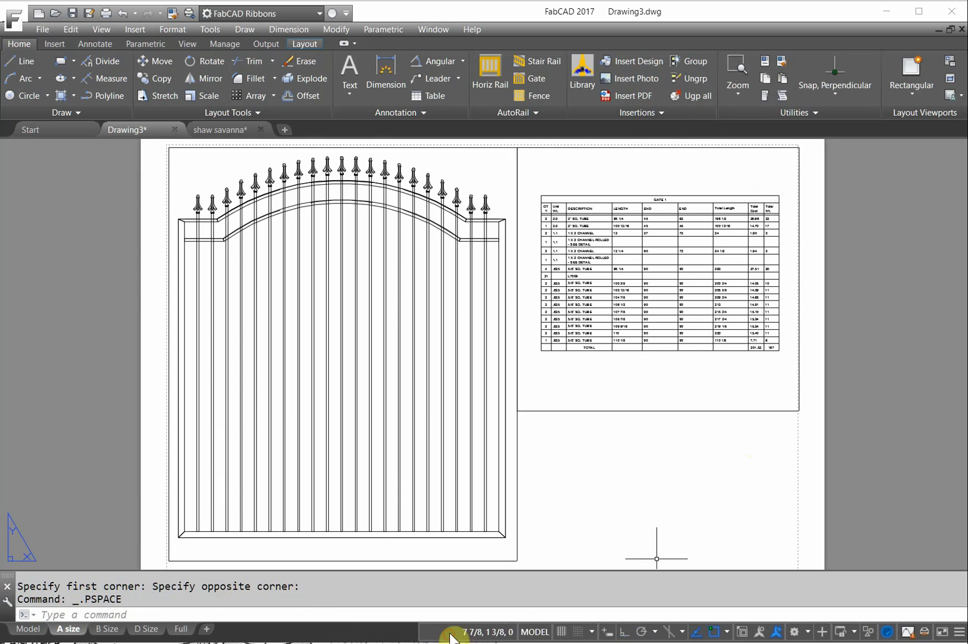
- Create a third rectangular viewport directly below the table viewport, matching its width and ending level with the gate viewport's bottom edge
scroll(583, 492, down, 4)
middle_drag(583, 492, 474, 401)
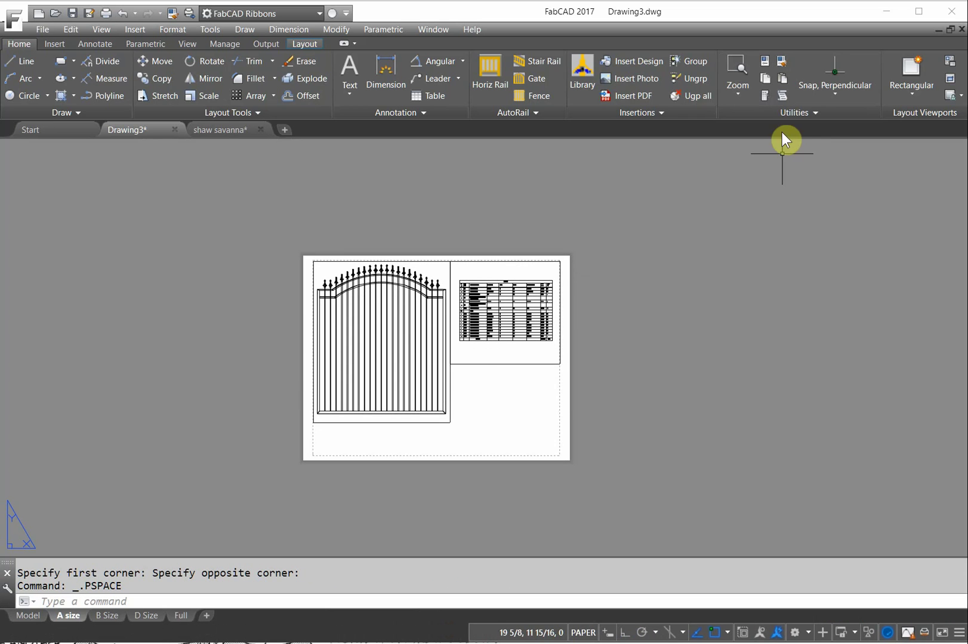
click(920, 68)
click(449, 364)
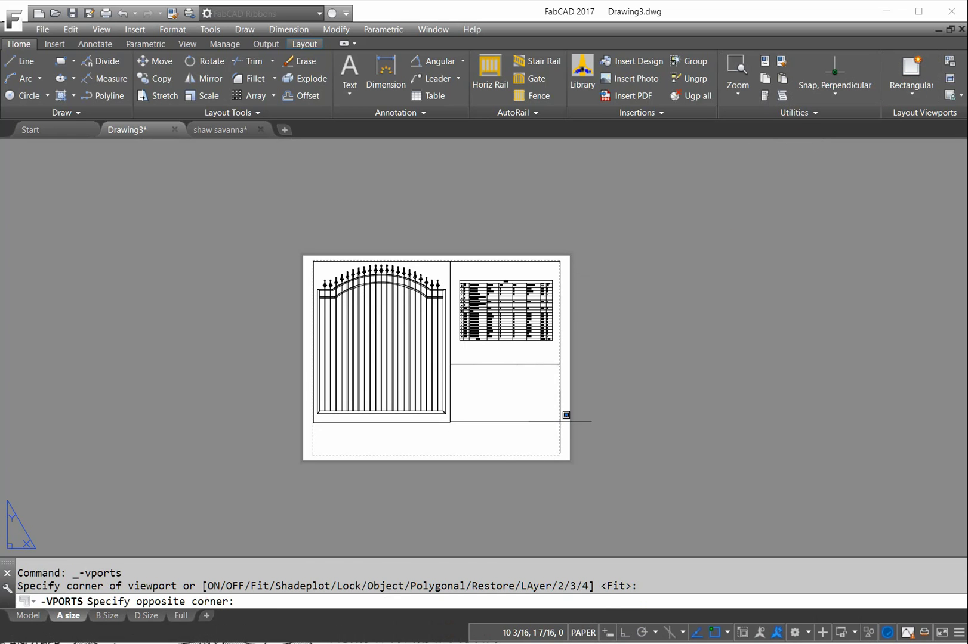
click(566, 414)
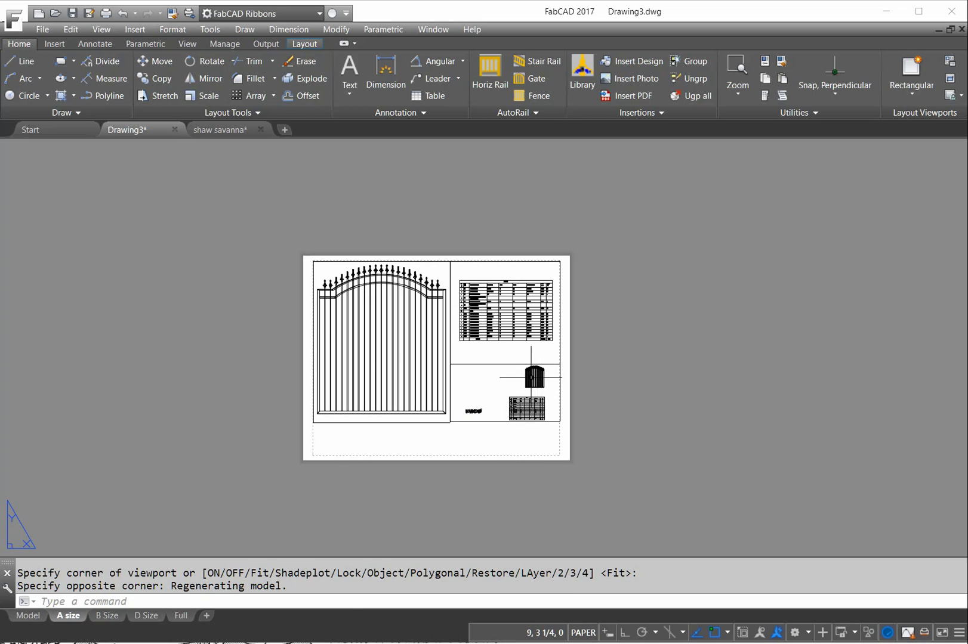
- Frame the gate's upper-left corner with its finials and arched rails in the third viewport, and return to paper space
double_click(531, 377)
scroll(544, 377, up, 10)
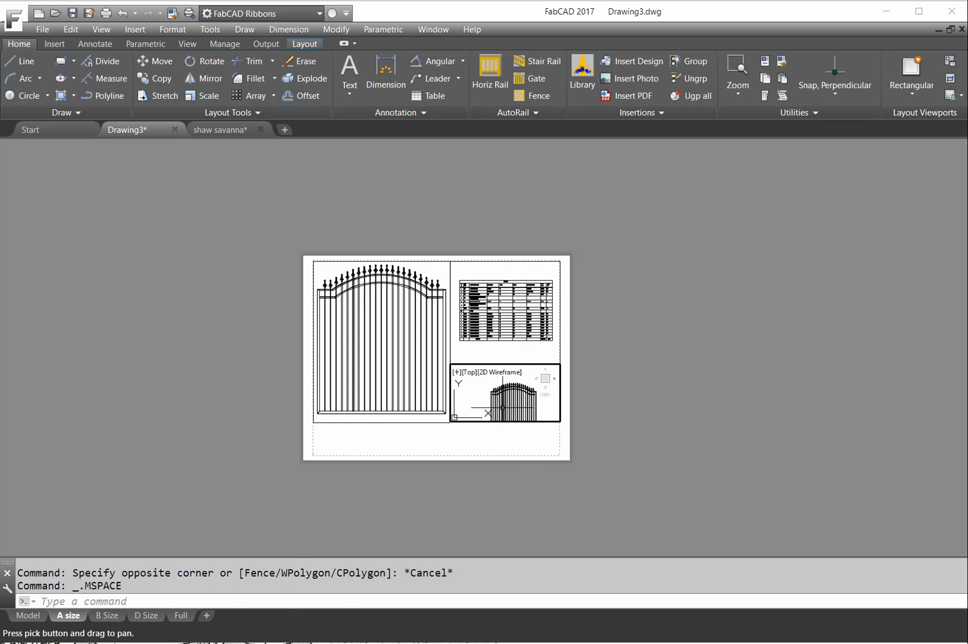
scroll(544, 378, up, 5)
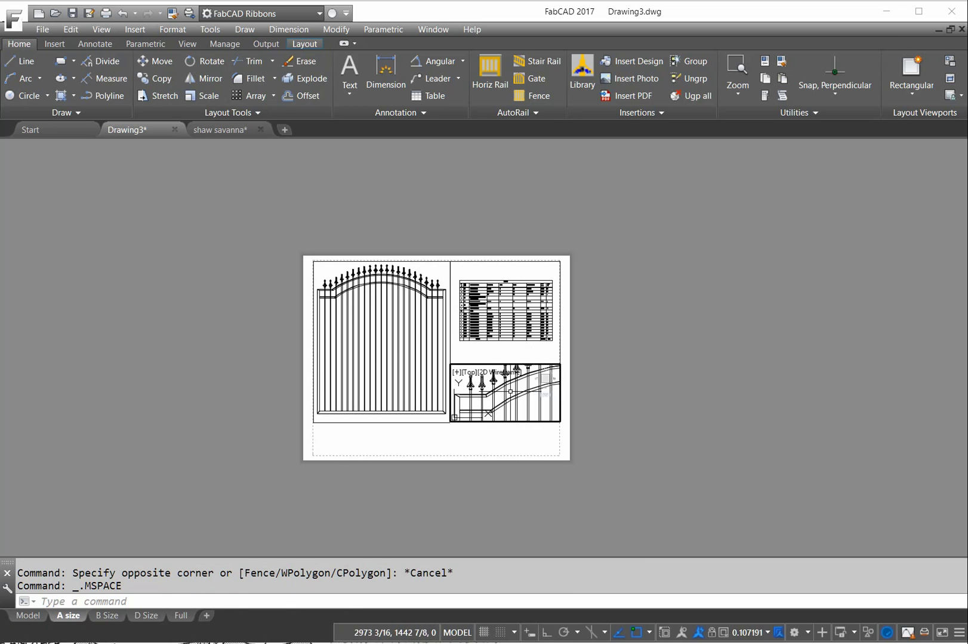
middle_drag(545, 378, 526, 394)
scroll(526, 394, down, 5)
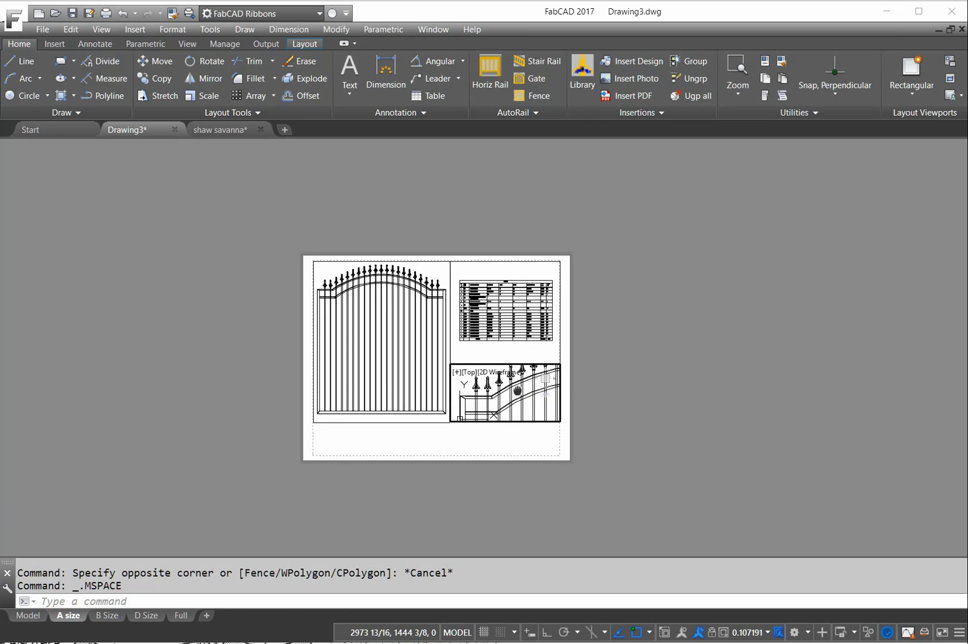
click(498, 566)
click(455, 632)
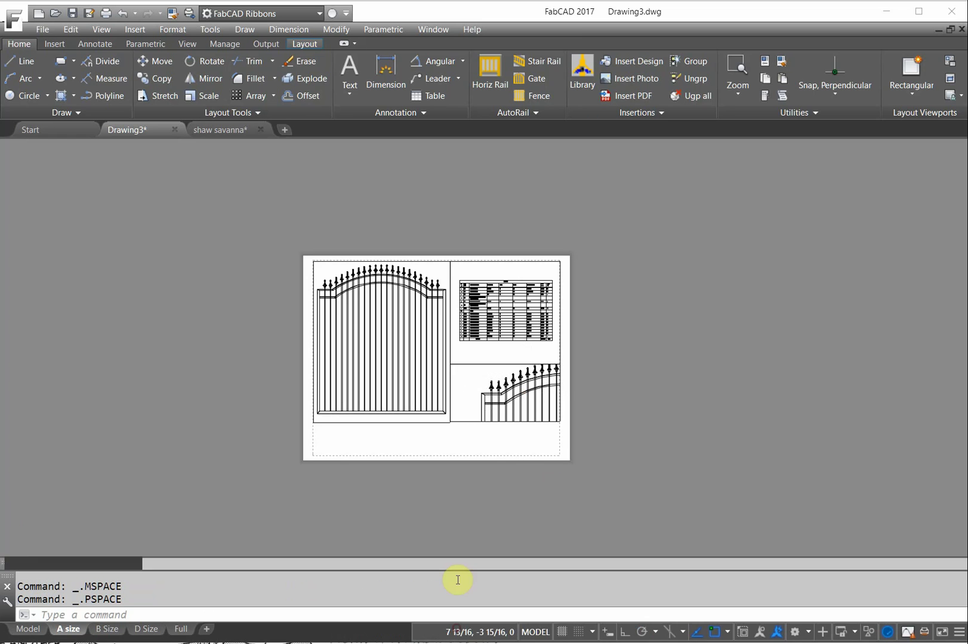
- Regenerate the model inside the gate detail viewport to smooth the arched rails, and lock that viewport's view
scroll(520, 409, up, 6)
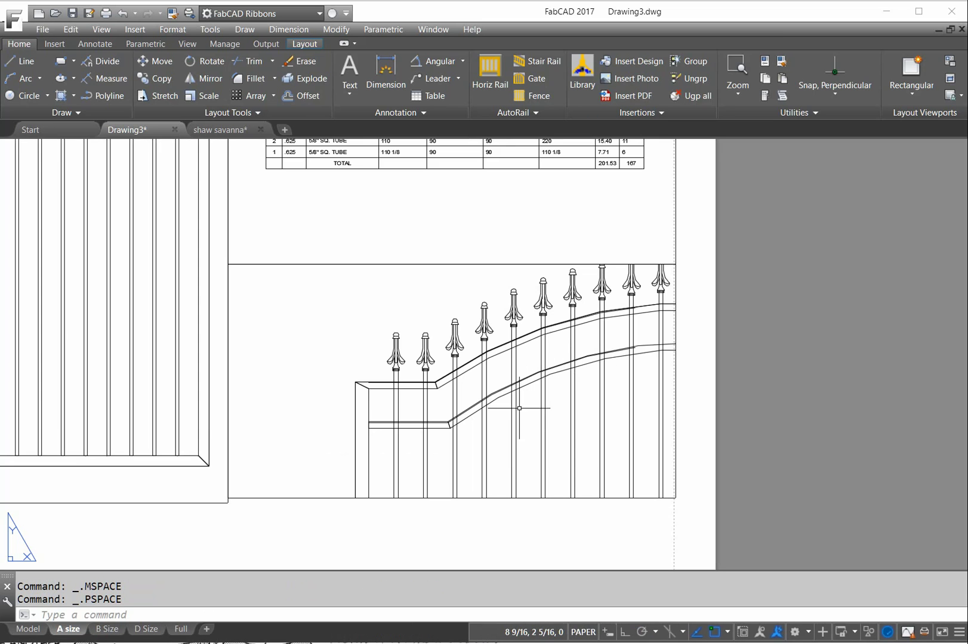
text(r)
double_click(482, 460)
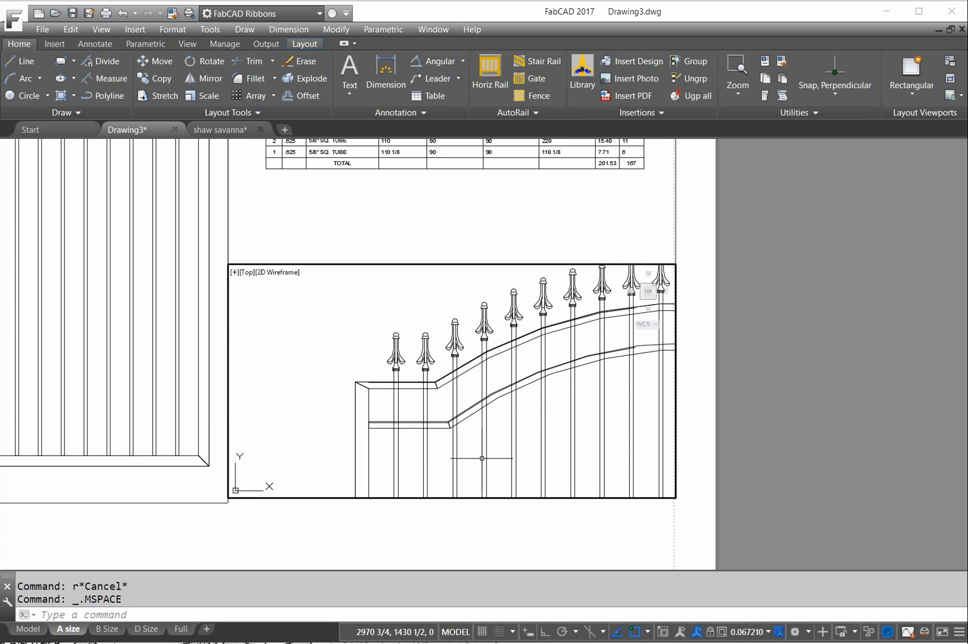
text(r)
key(Return)
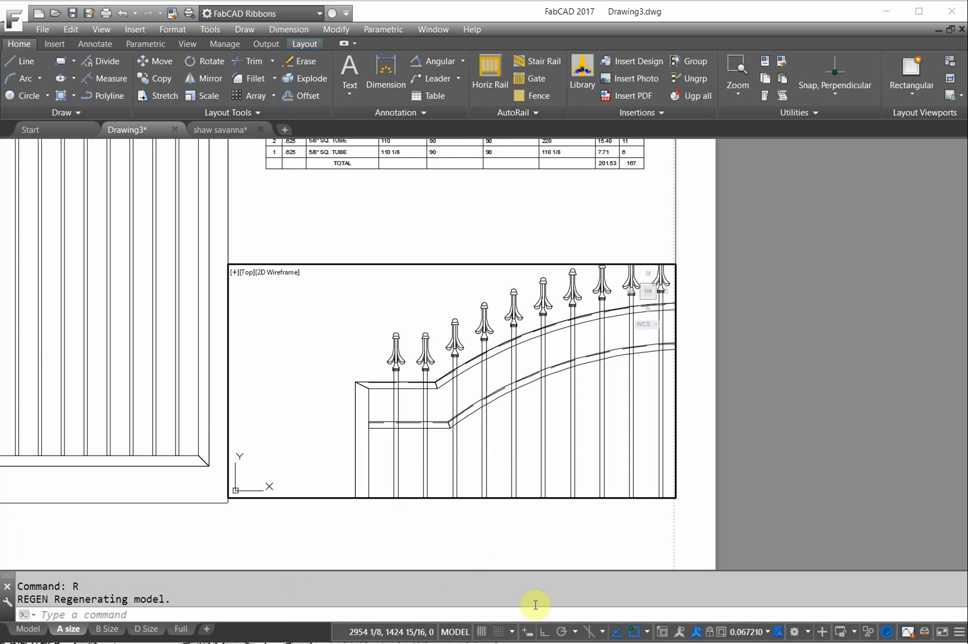
scroll(529, 395, down, 2)
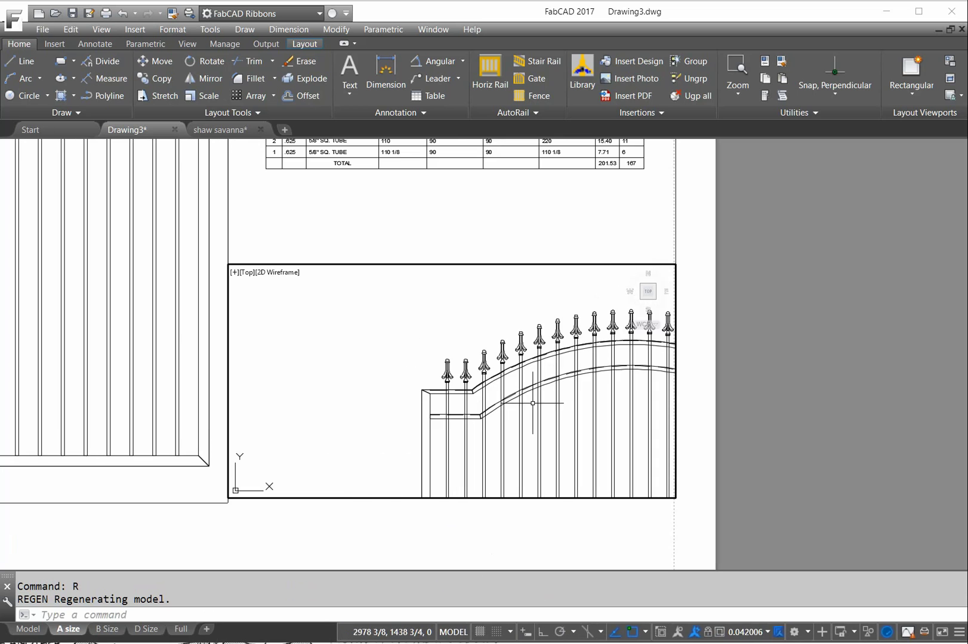
scroll(529, 399, up, 2)
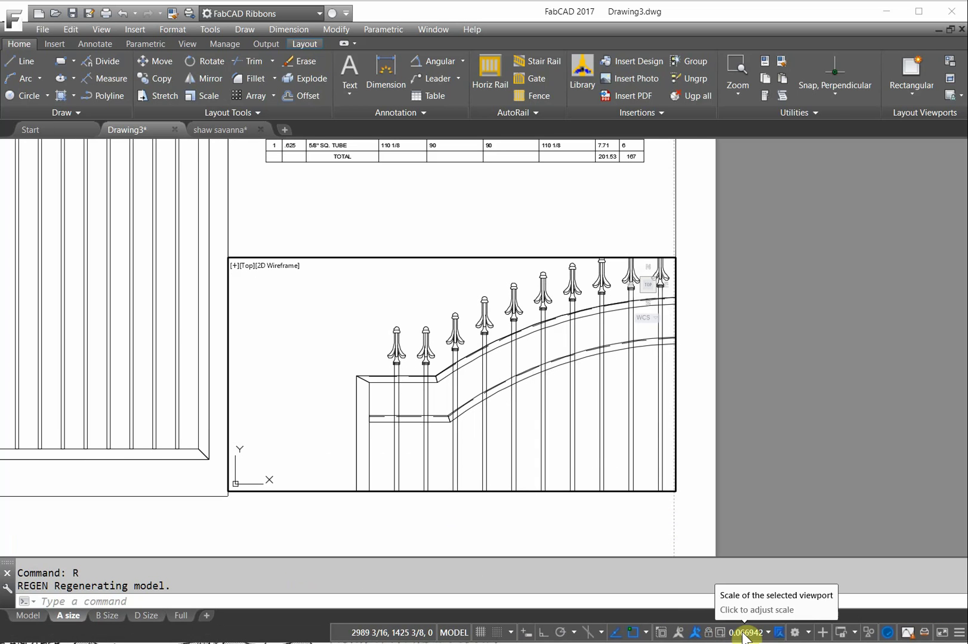
click(709, 633)
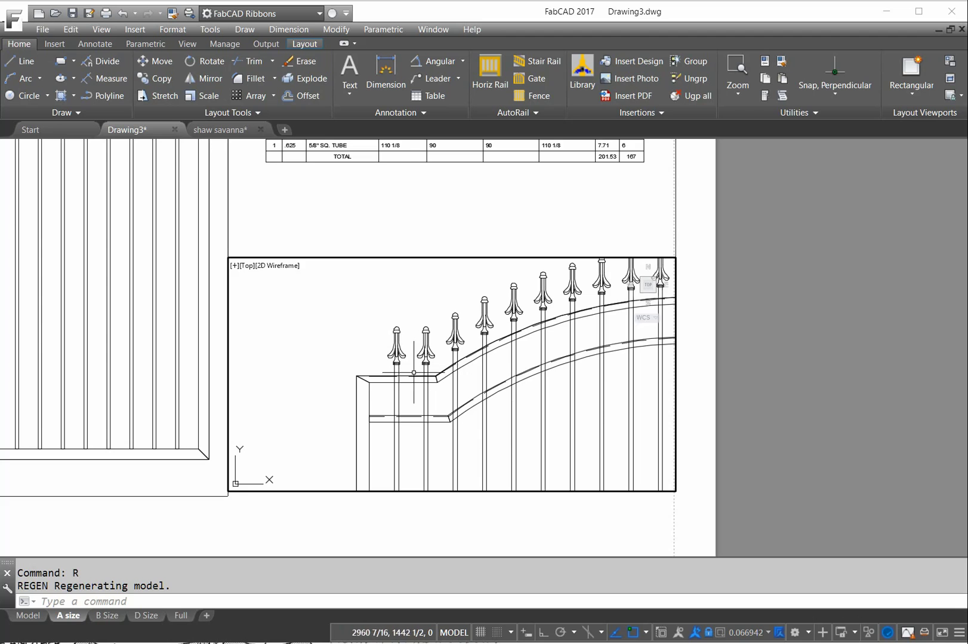
scroll(435, 366, down, 4)
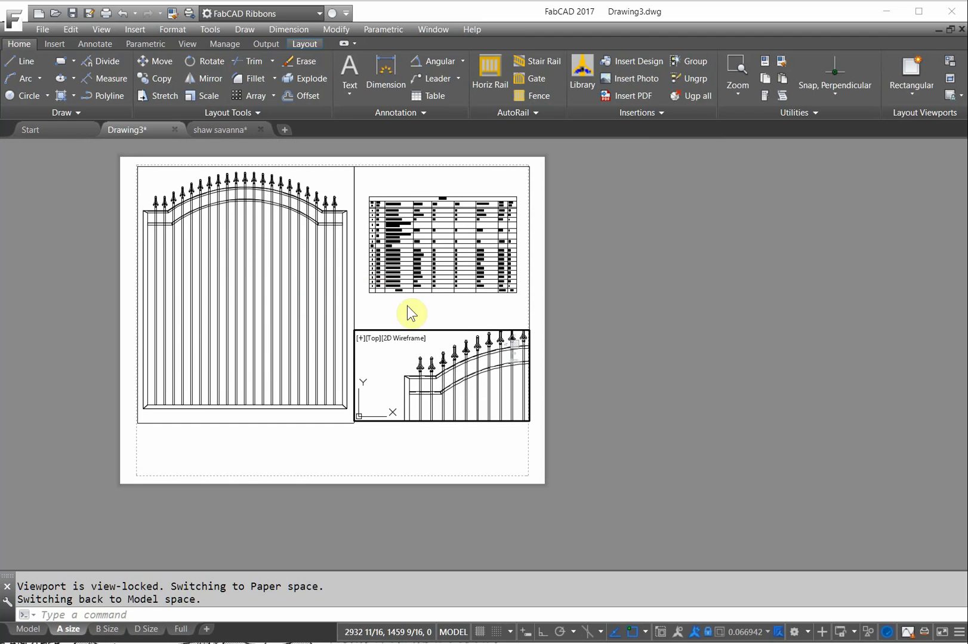
- Refit the GATE 1 material table to its viewport's full width with a zoom window, and lock that viewport
scroll(469, 311, up, 5)
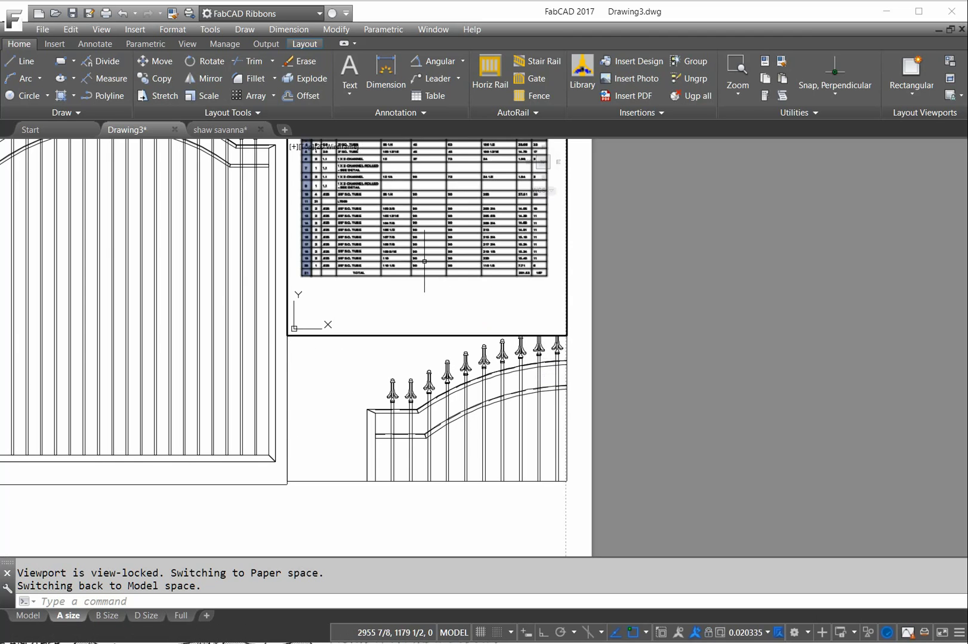
scroll(423, 260, down, 6)
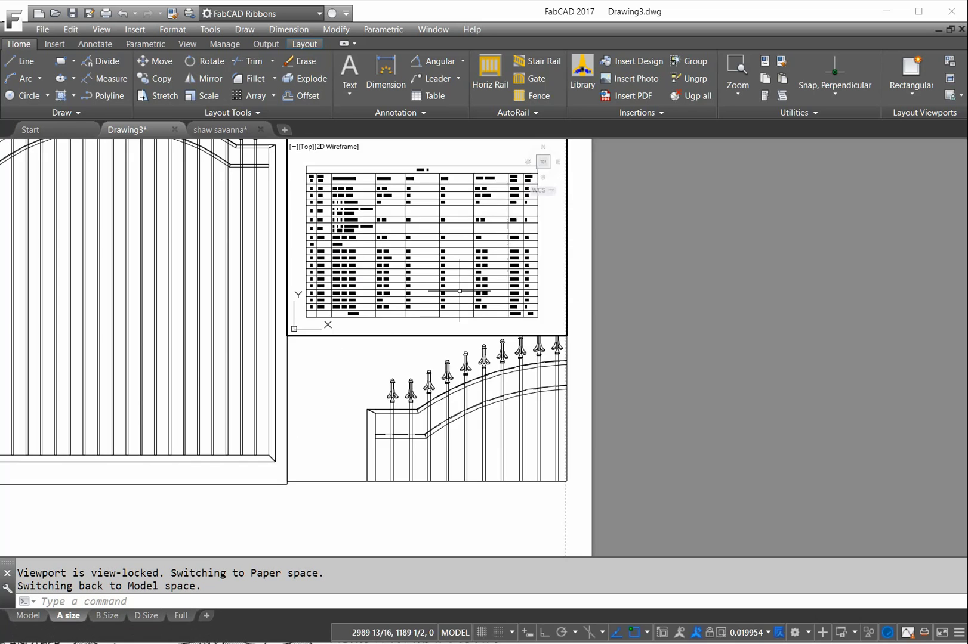
click(735, 74)
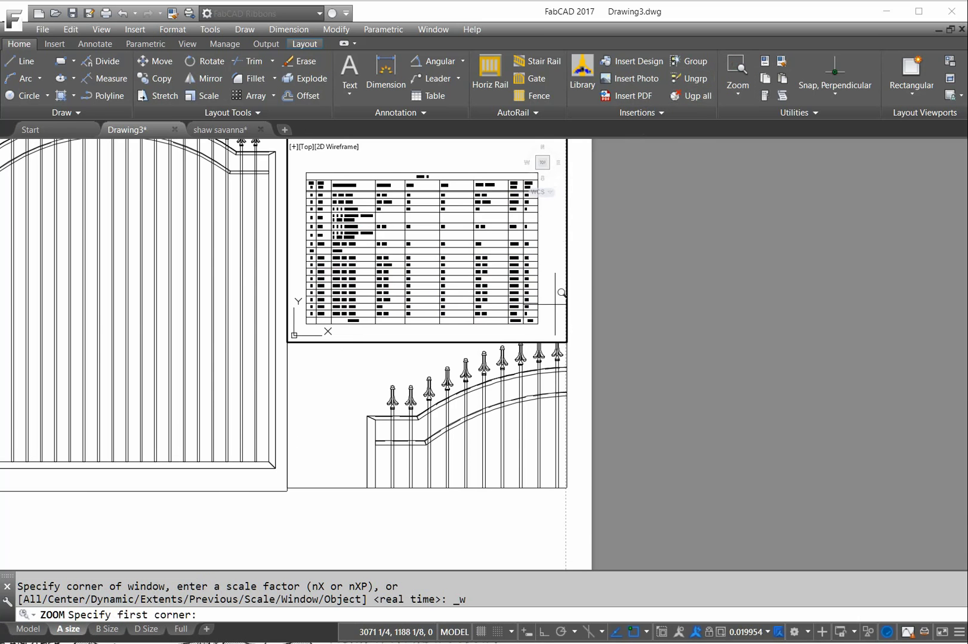
click(543, 316)
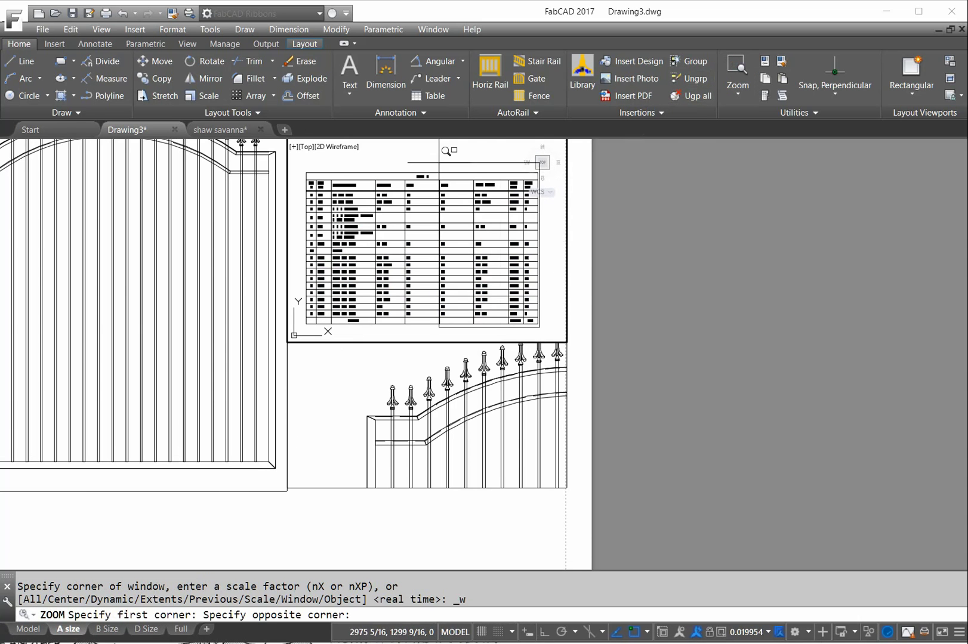
click(308, 146)
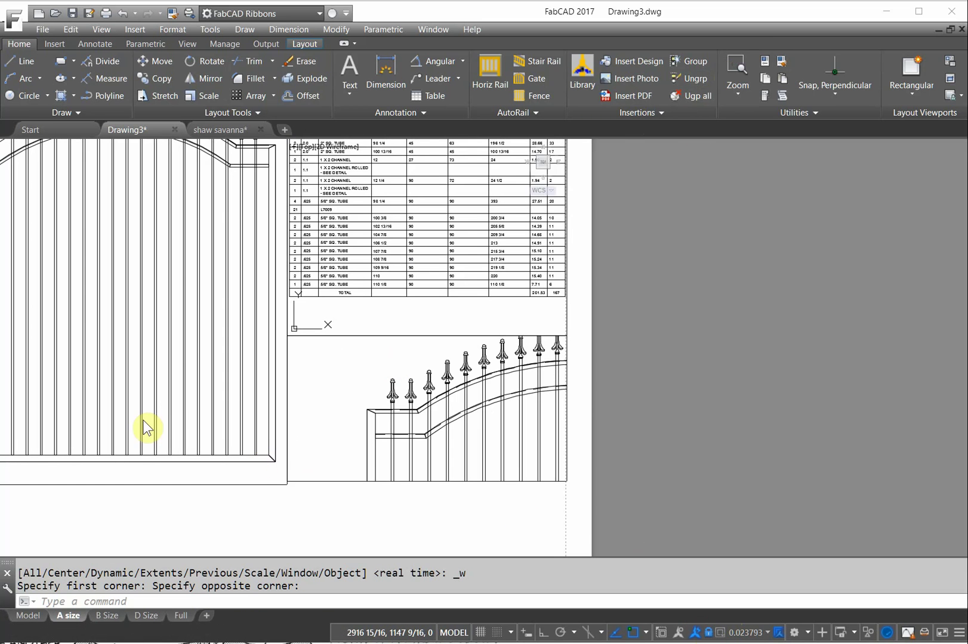
- Lock the large gate viewport's view and test the lock by zooming over the sheet
click(186, 409)
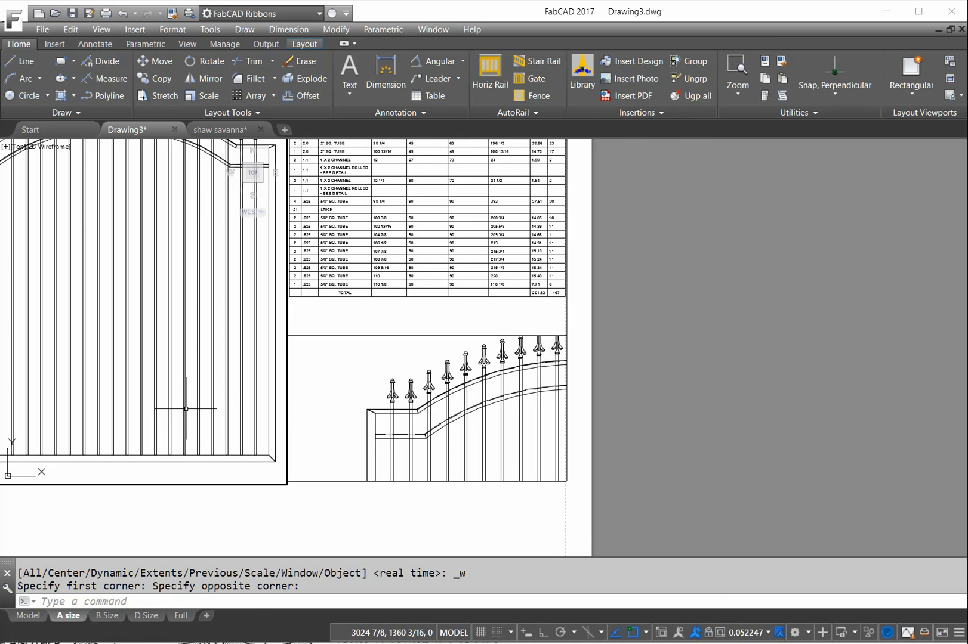
click(708, 632)
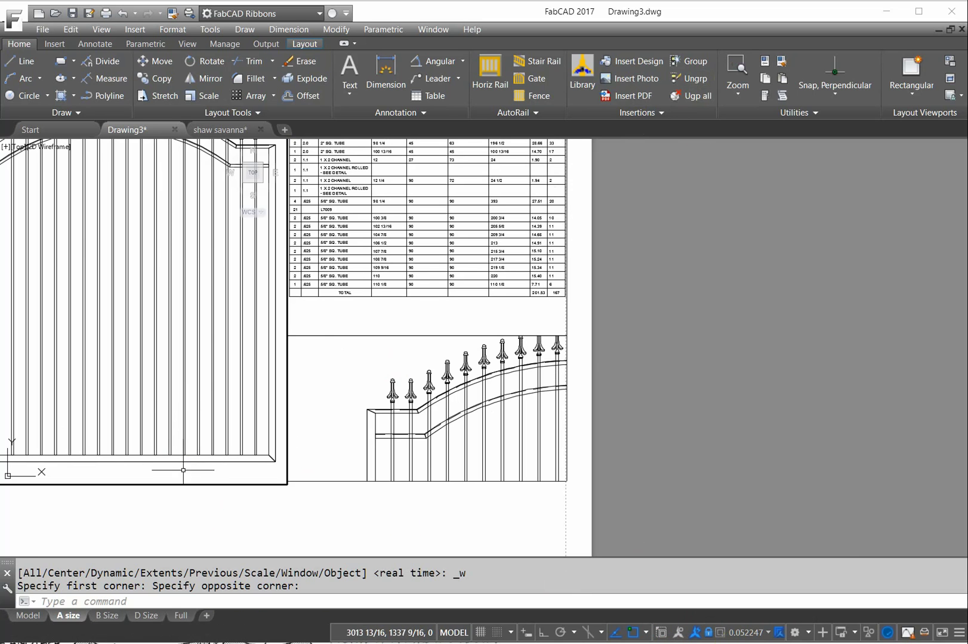
scroll(222, 453, down, 2)
scroll(260, 491, down, 1)
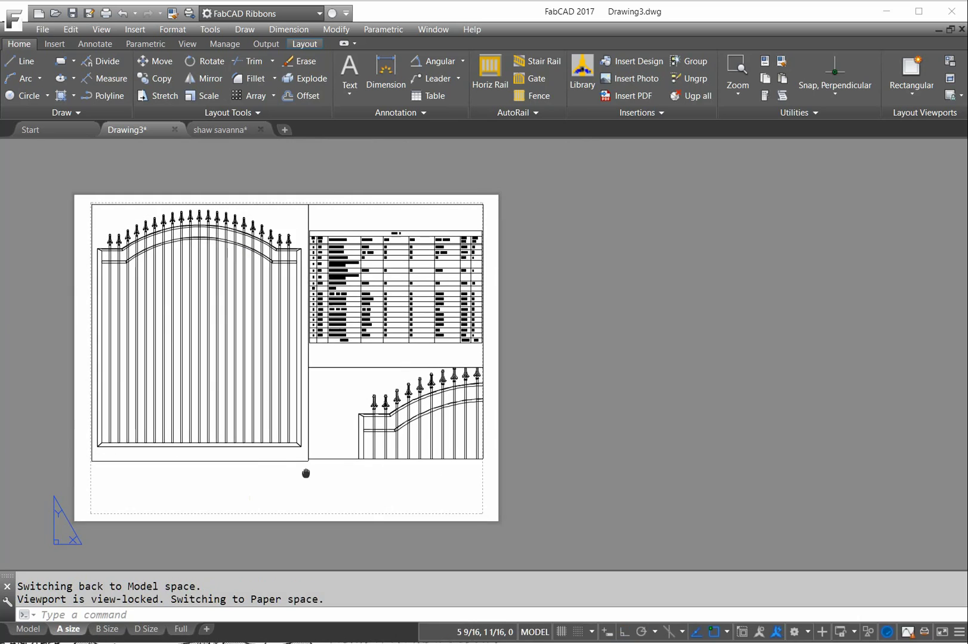
scroll(260, 491, up, 3)
scroll(225, 275, down, 1)
scroll(224, 274, up, 1)
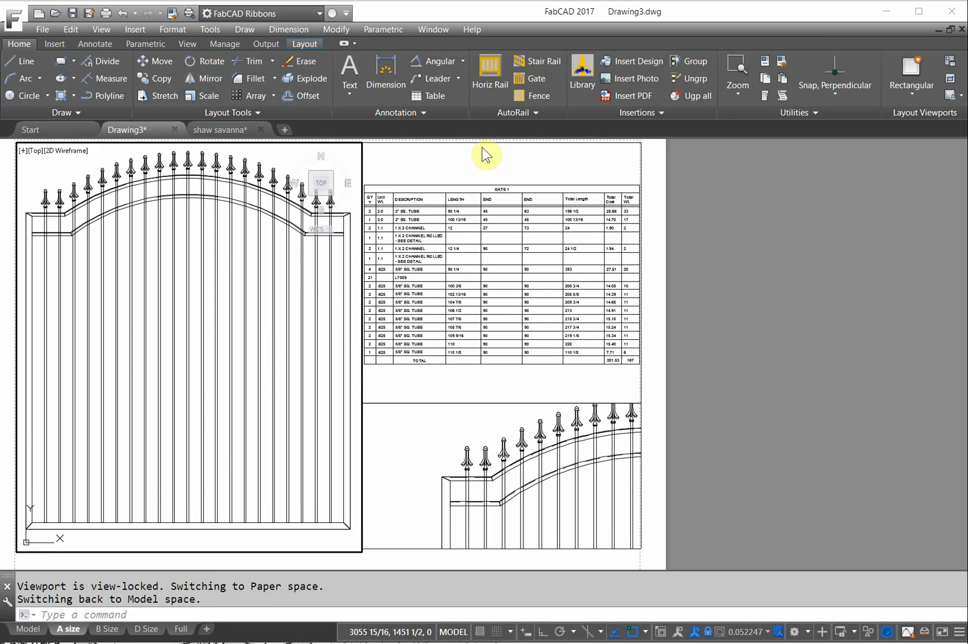
click(424, 111)
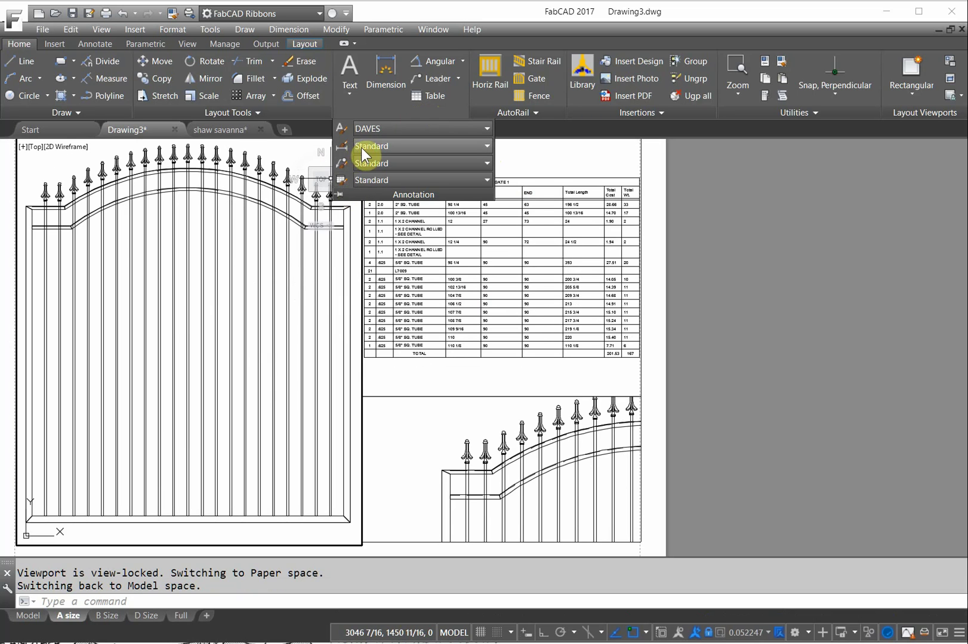
click(460, 60)
click(430, 78)
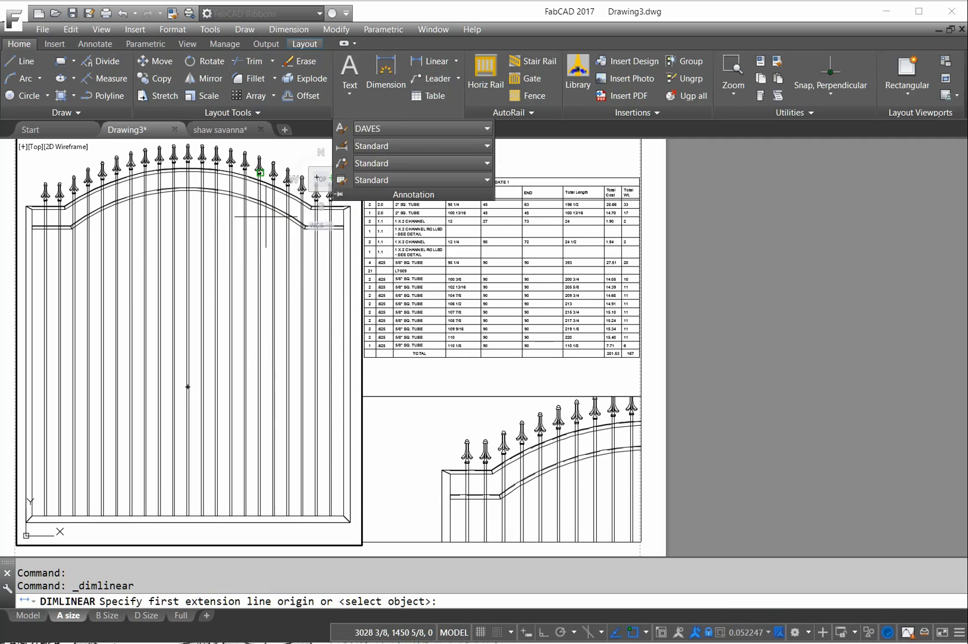
key(Return)
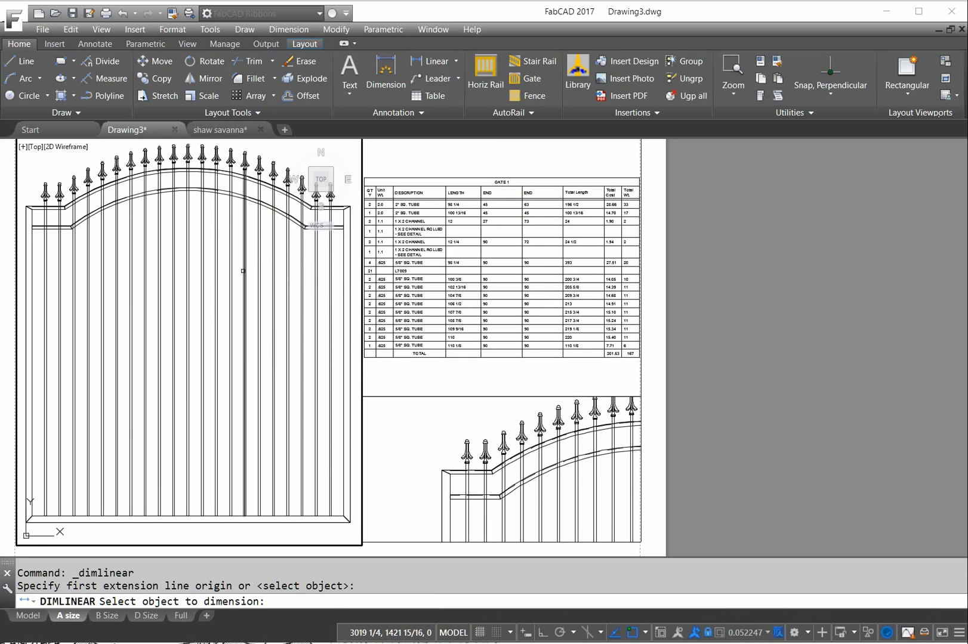
click(243, 271)
key(Escape)
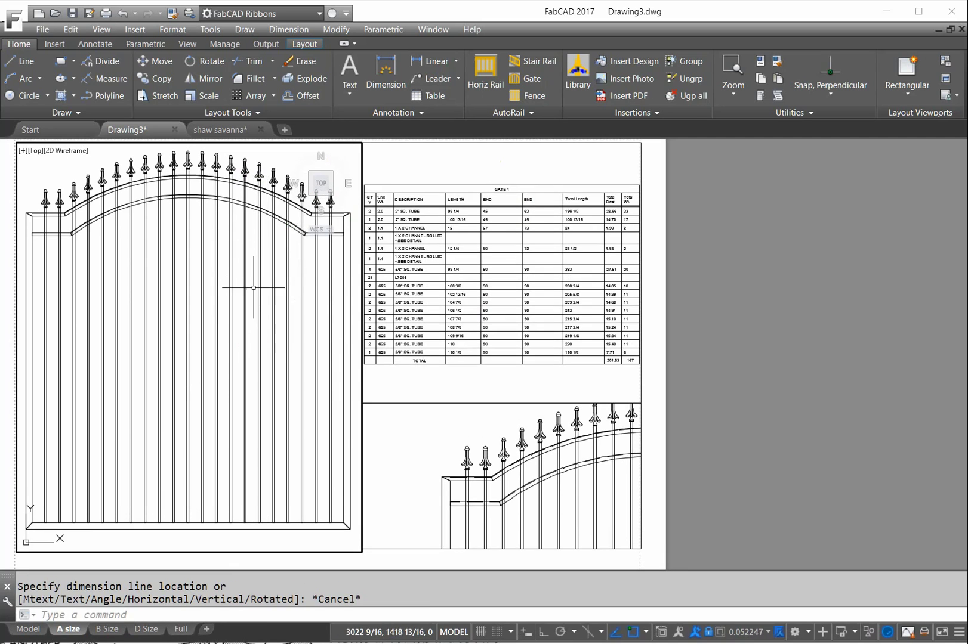
- Return to paper space and place a vertical linear dimension on one of the gate's pickets
click(454, 632)
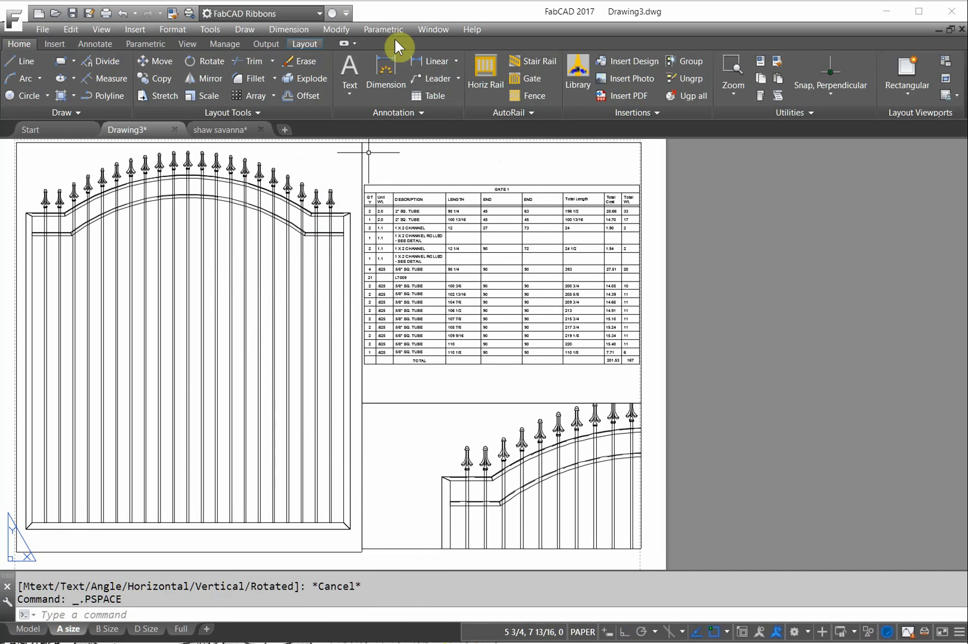
click(386, 71)
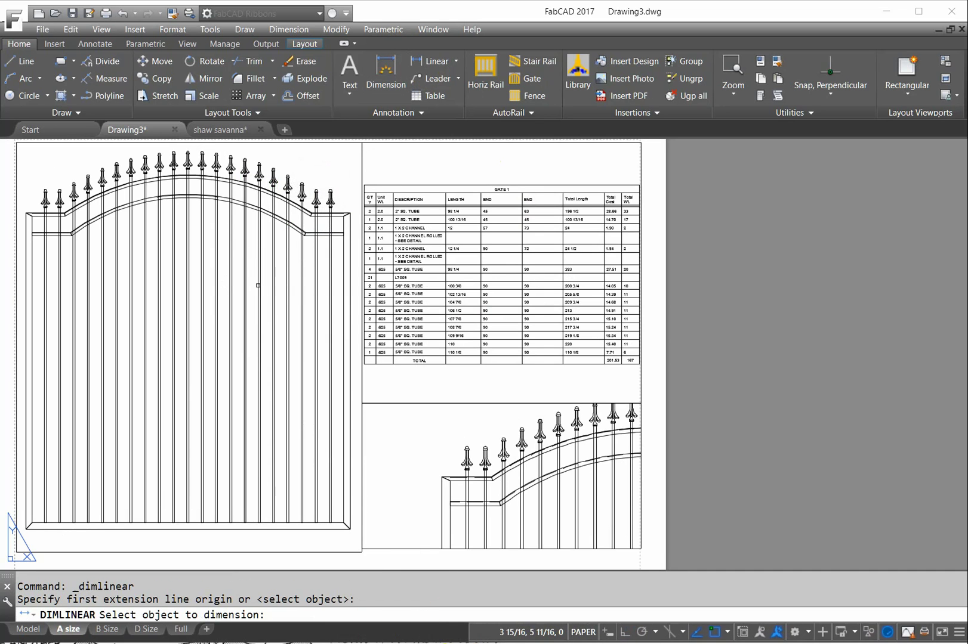
click(245, 306)
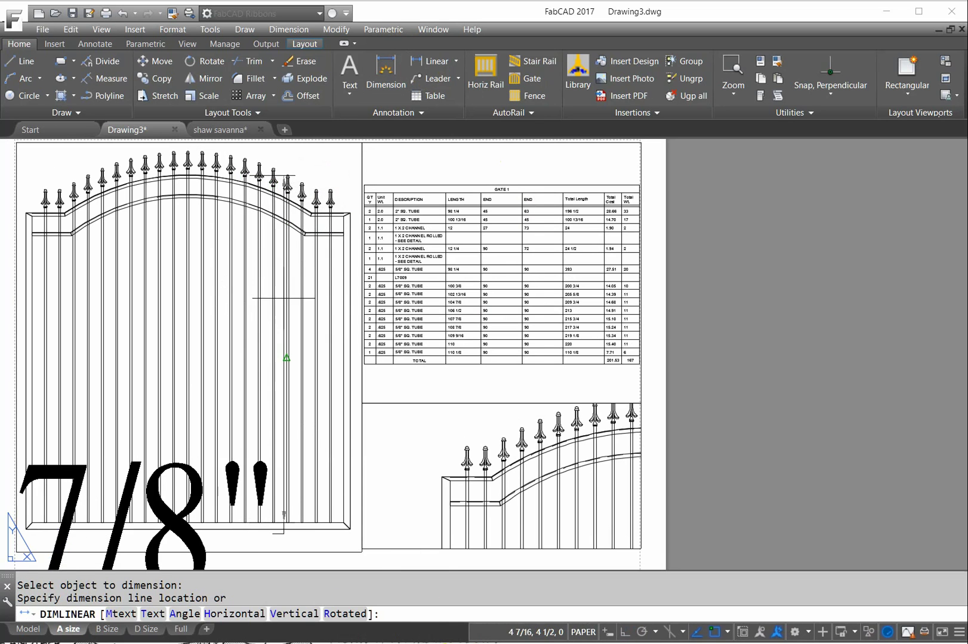
click(280, 346)
scroll(296, 338, down, 10)
scroll(296, 338, up, 8)
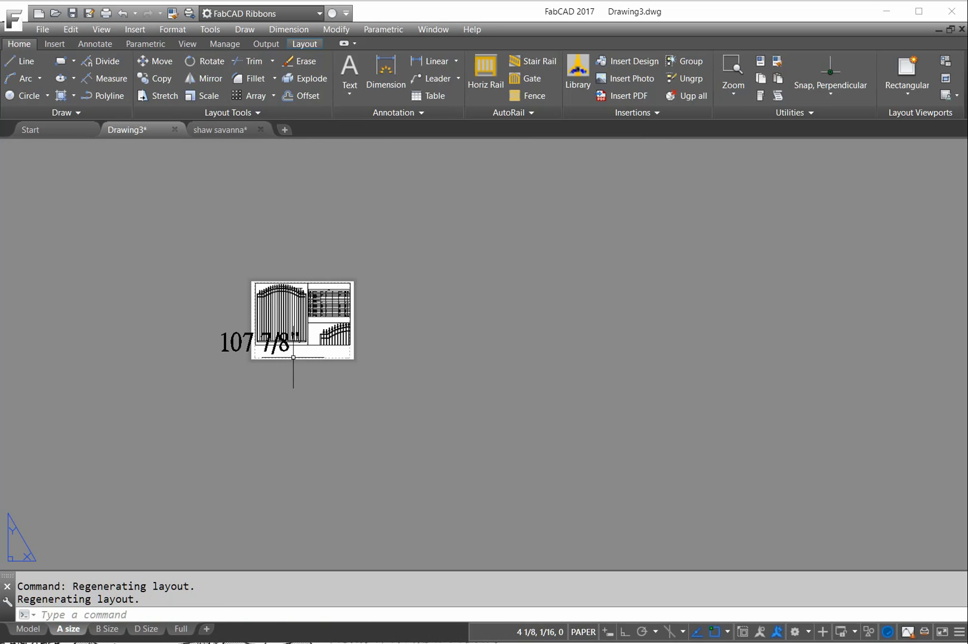
- Erase the oversized picket dimension from the sheet
click(303, 61)
click(306, 320)
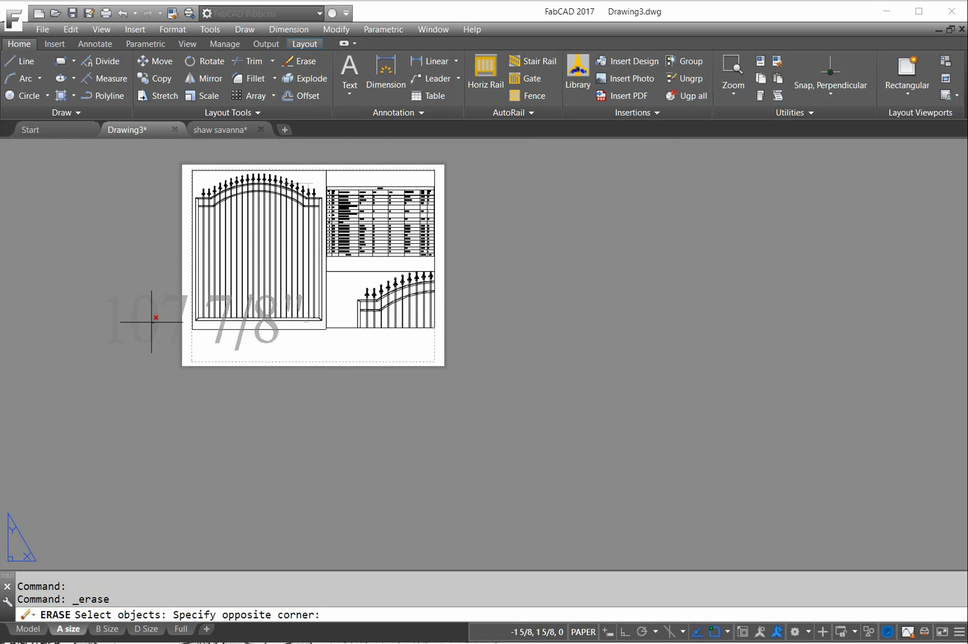
click(133, 324)
key(Return)
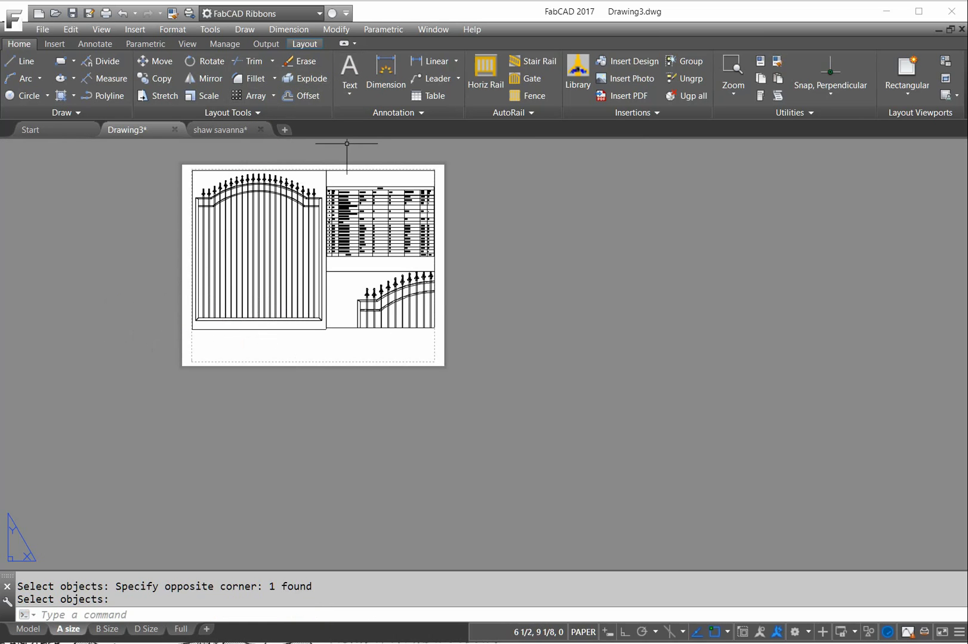
- Set the current dimension style to Paper space, the multileader style to Paper and the text style to paper
click(420, 113)
click(487, 147)
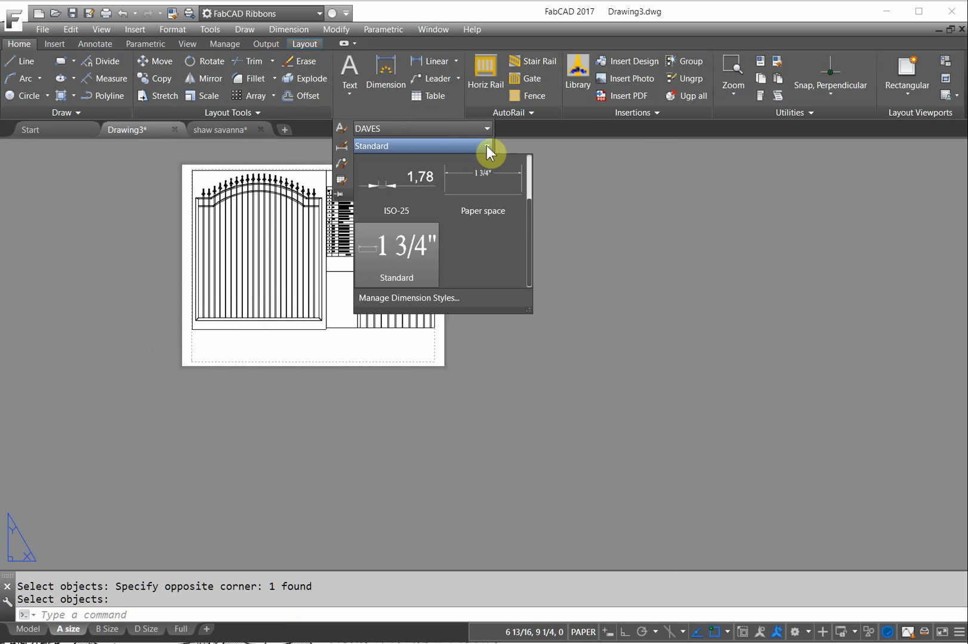
click(490, 188)
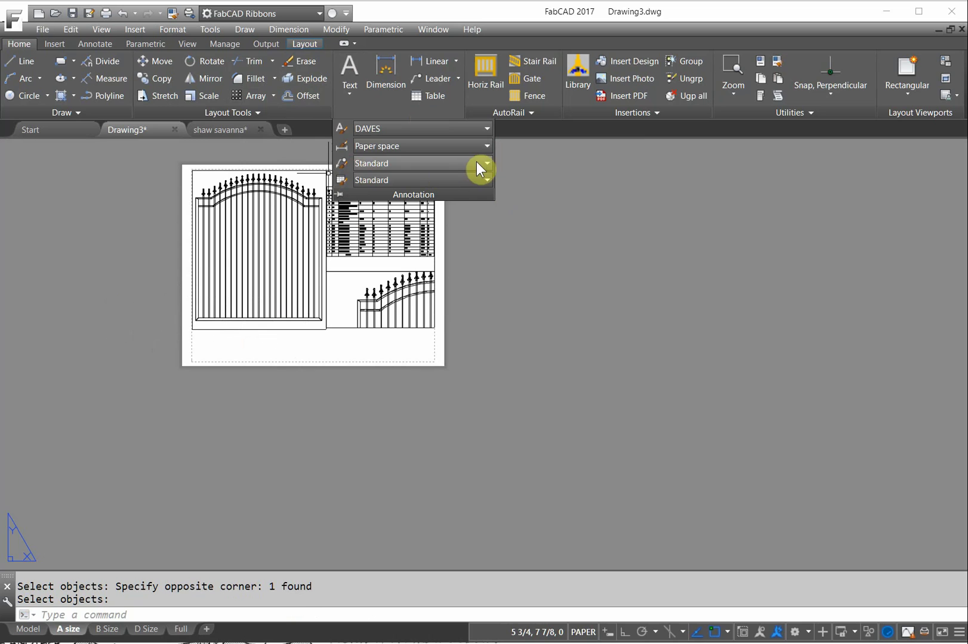
click(484, 162)
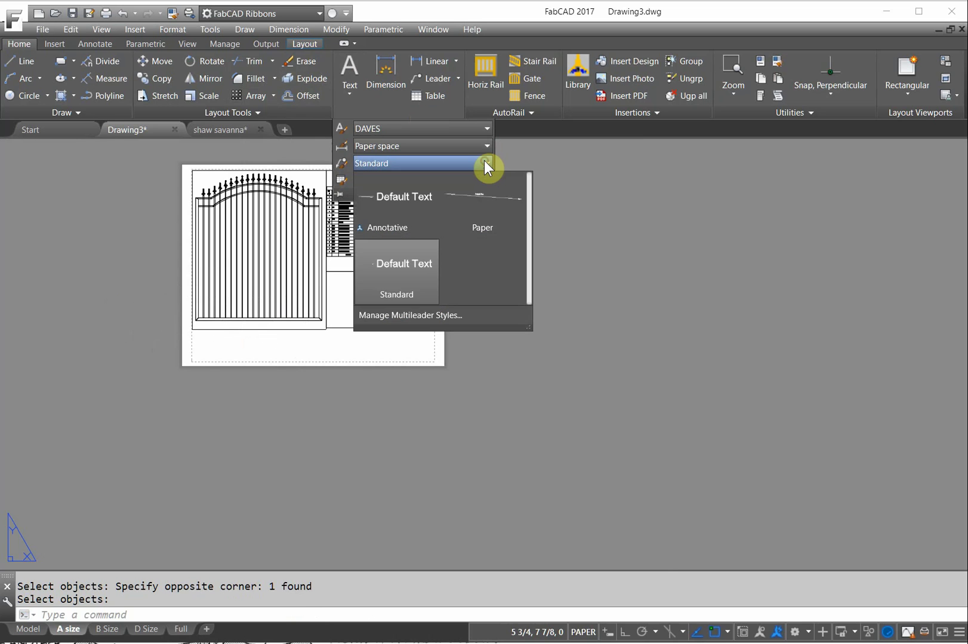
click(486, 219)
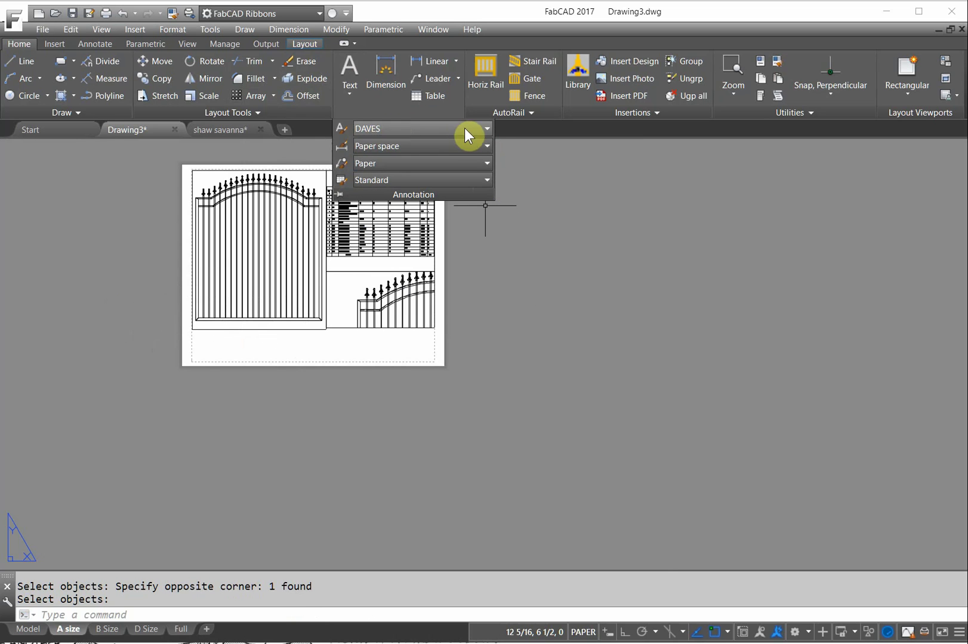
click(488, 128)
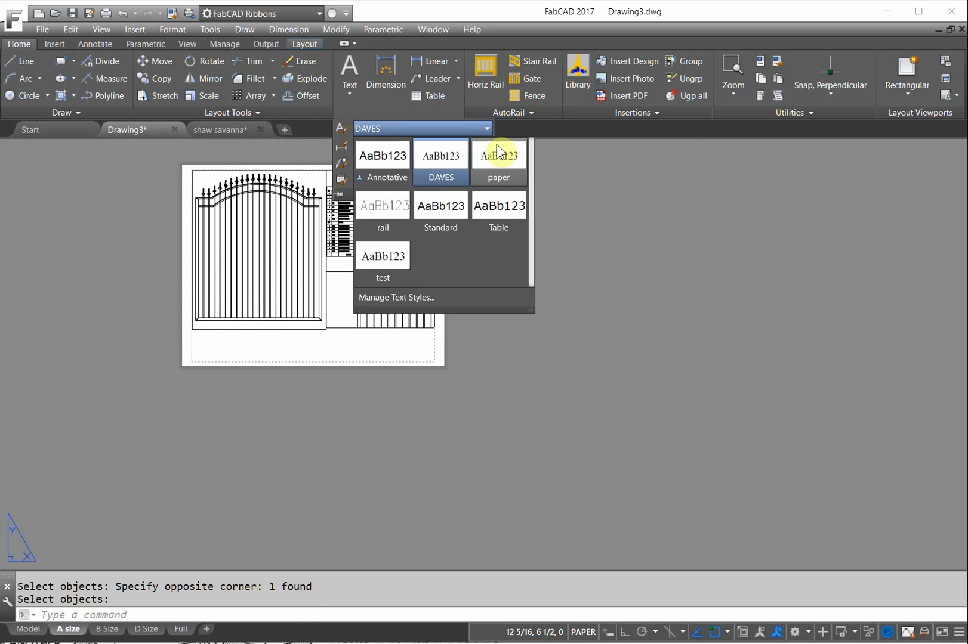
click(498, 176)
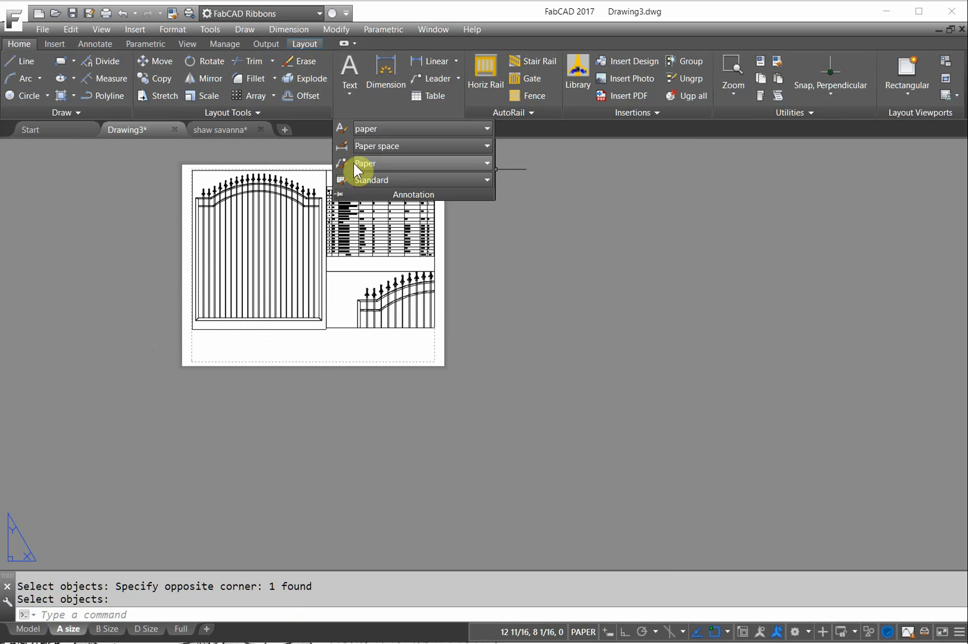
- Add a linear dimension to the straight lower channel at the gate's left shoulder in the large viewport, placed just below the channel
scroll(343, 306, up, 4)
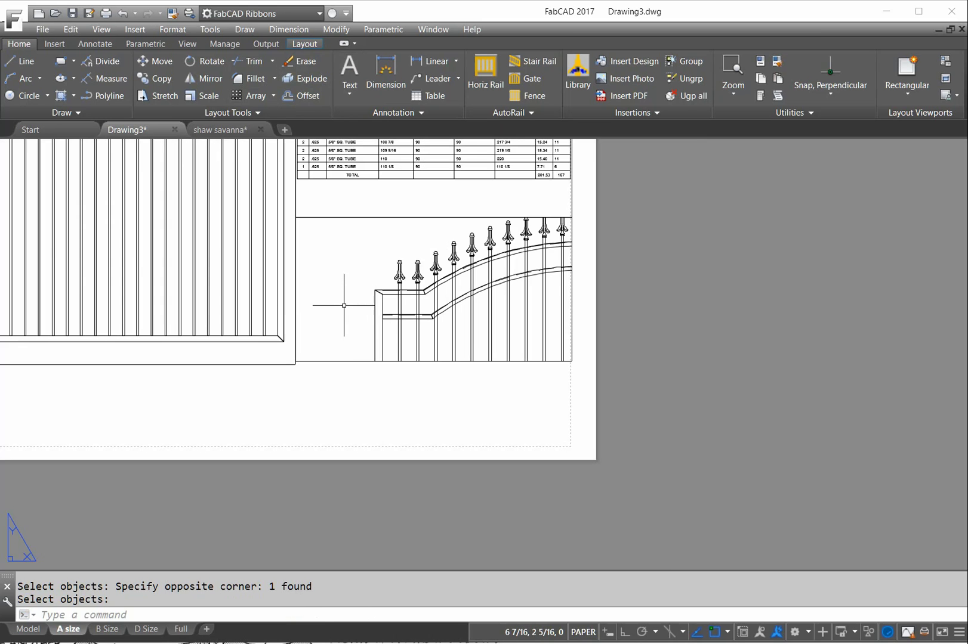
scroll(353, 336, up, 4)
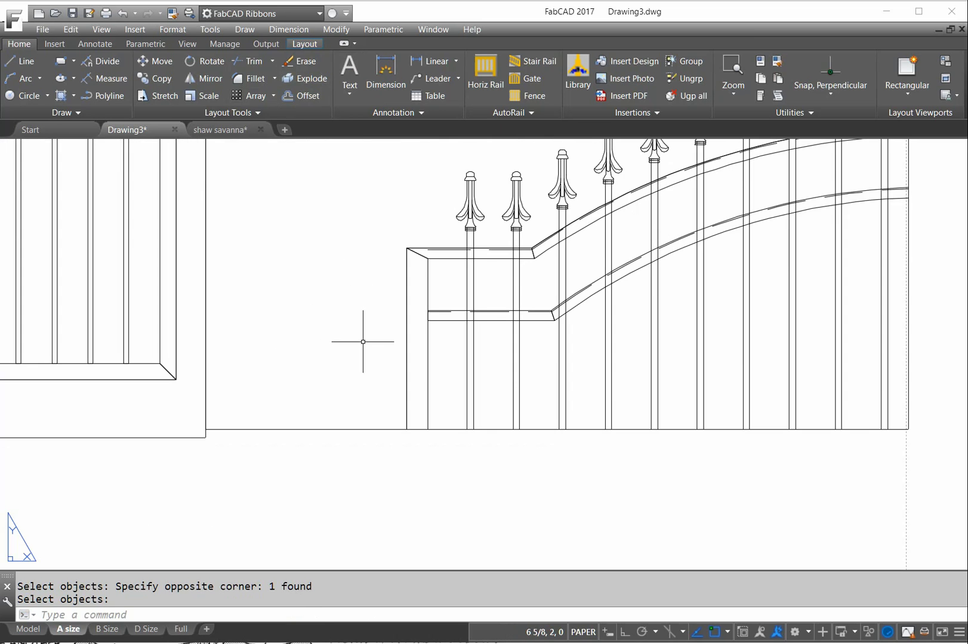
scroll(362, 337, down, 6)
scroll(362, 342, down, 2)
scroll(352, 341, up, 2)
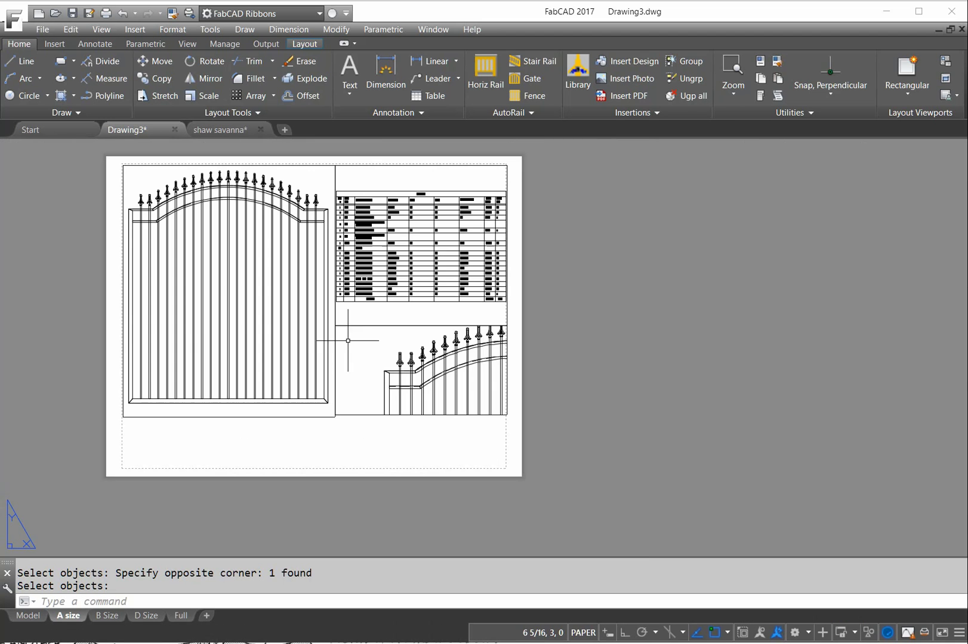
scroll(310, 250, up, 2)
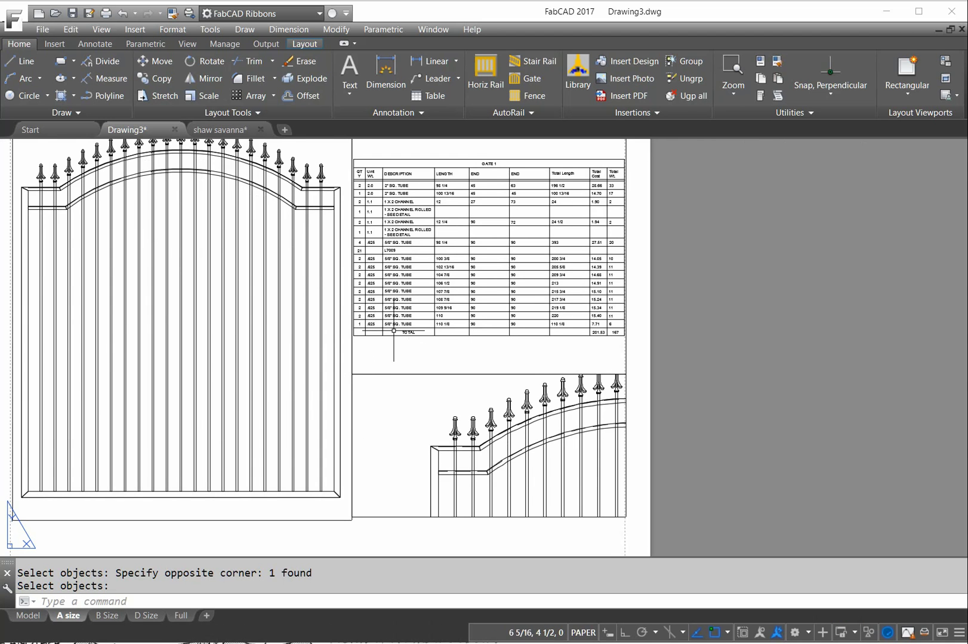
click(430, 62)
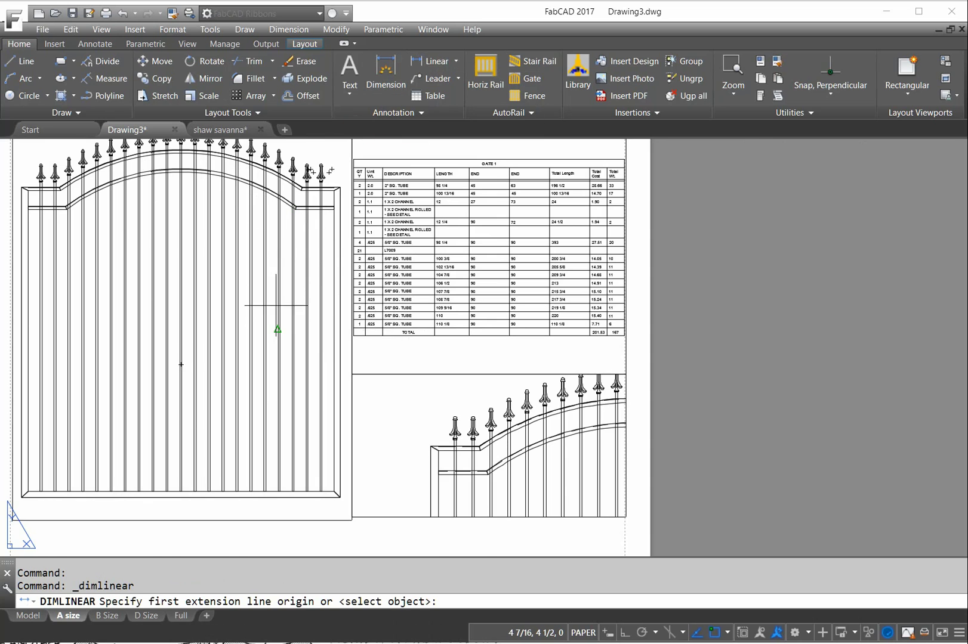
key(Return)
scroll(47, 215, up, 2)
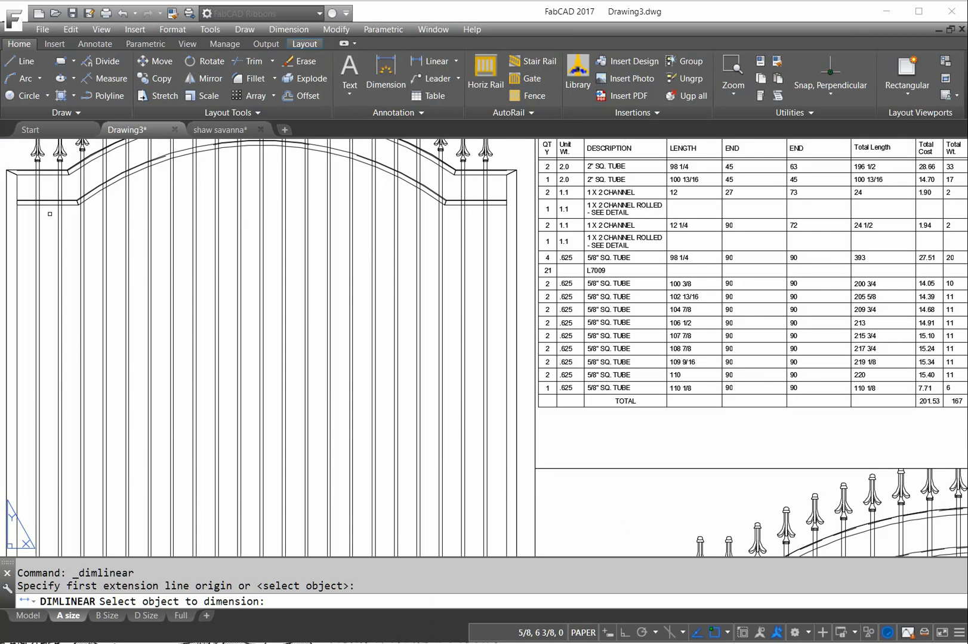
click(47, 206)
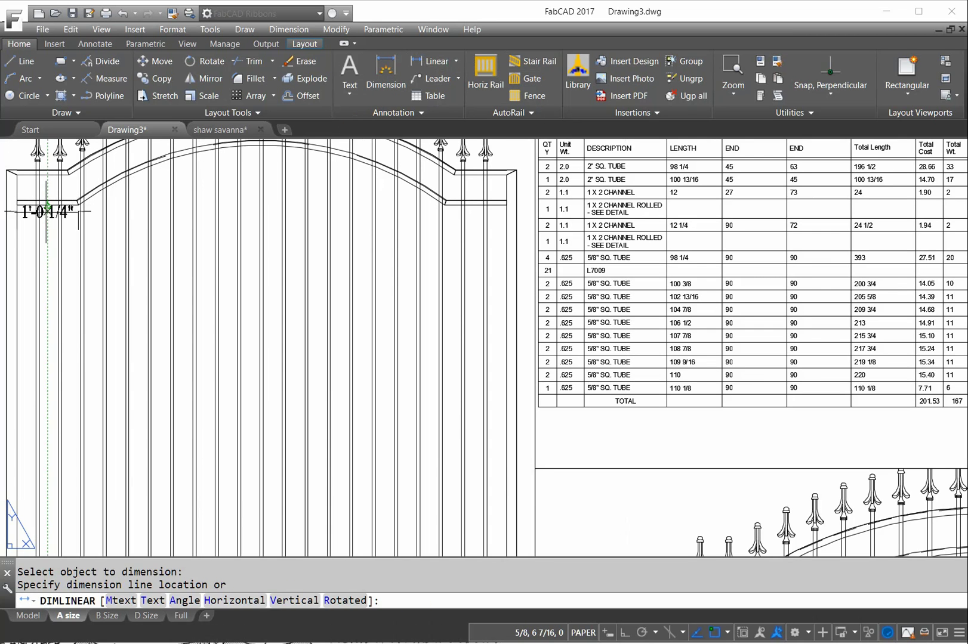
click(57, 225)
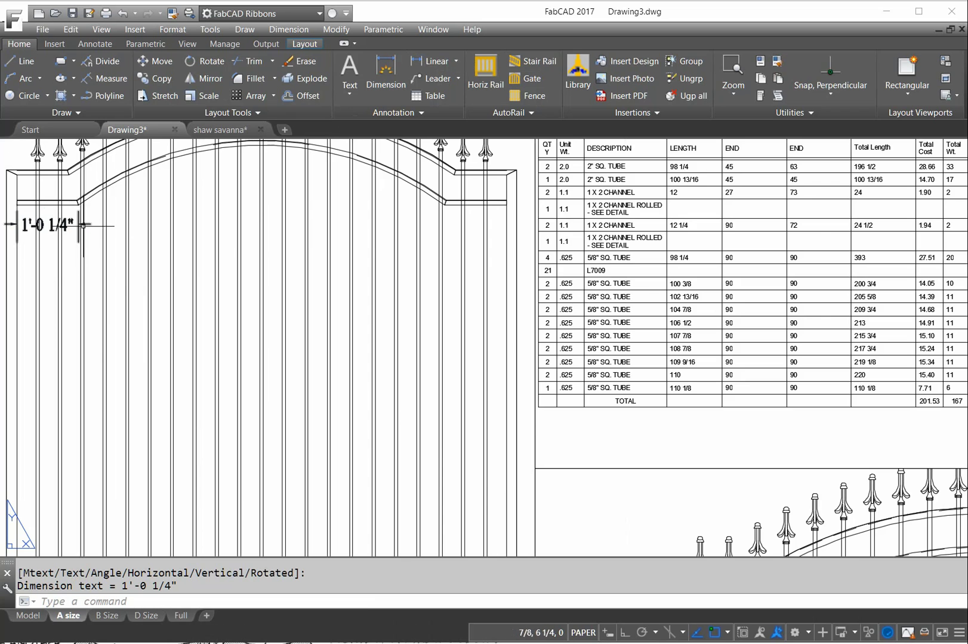
- Add a linear dimension just below the same straight lower channel in the gate detail viewport
scroll(547, 366, down, 4)
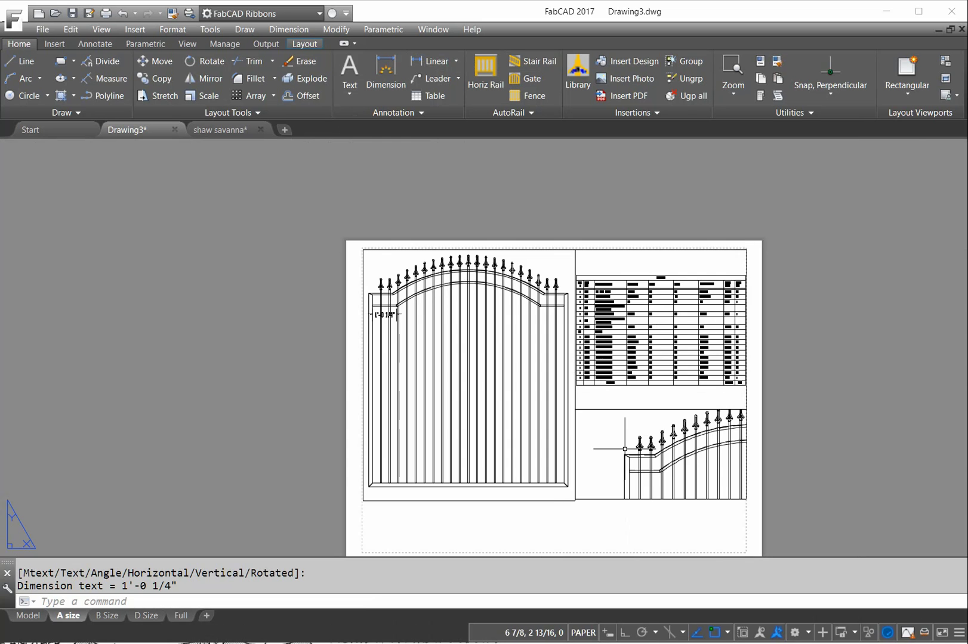
mouse_move(625, 449)
middle_down()
mouse_move(585, 407)
mouse_move(462, 326)
middle_up()
scroll(479, 329, up, 2)
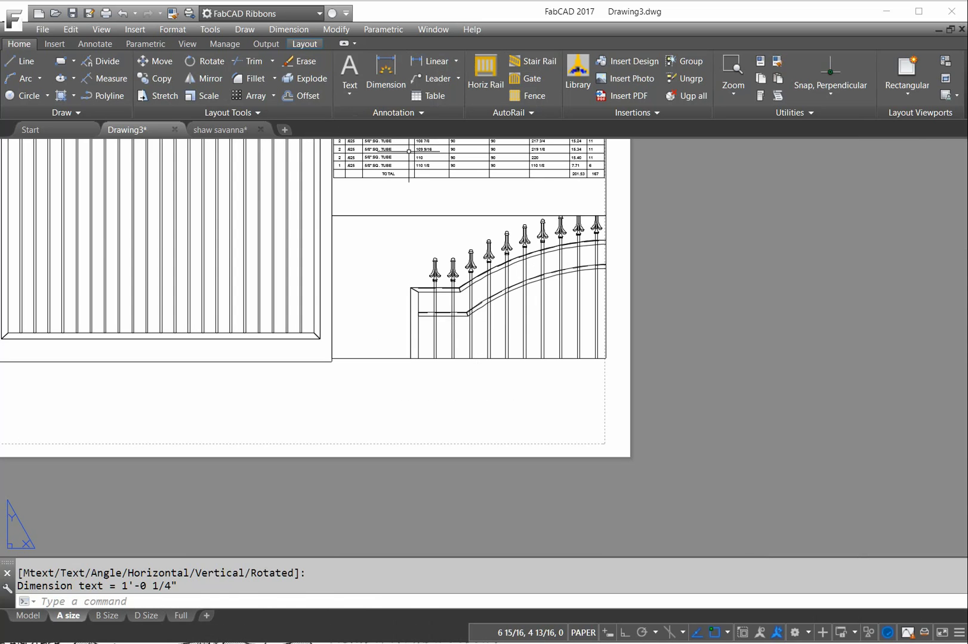
click(429, 61)
key(Return)
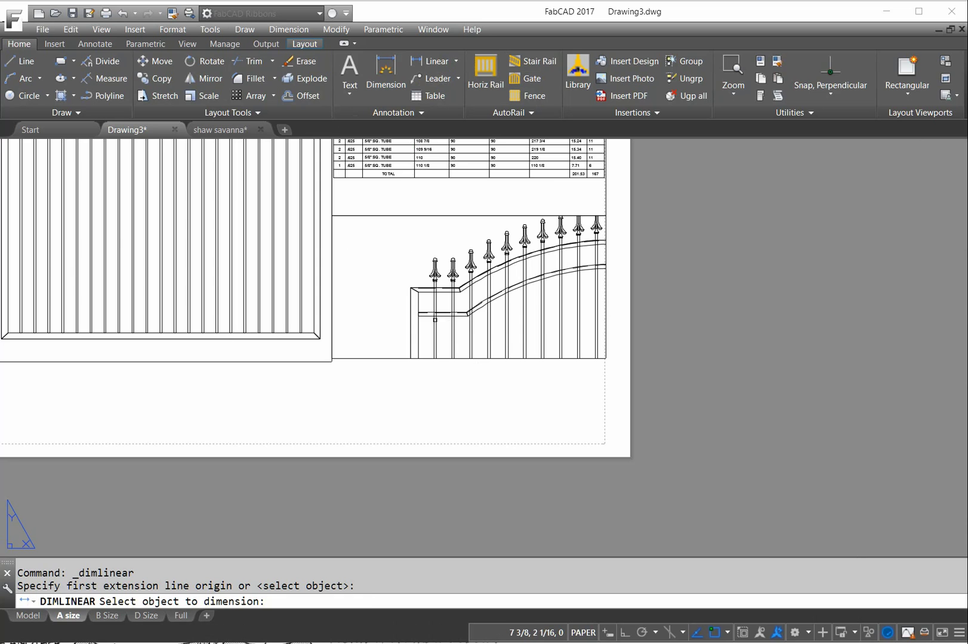
click(440, 316)
click(444, 329)
click(438, 330)
click(439, 330)
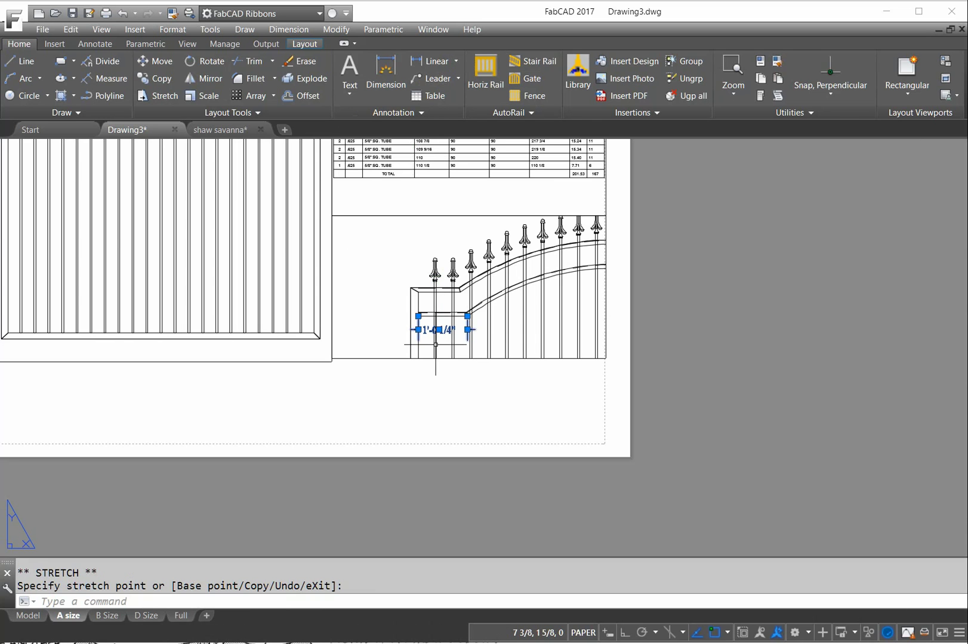
key(Escape)
middle_drag(441, 337, 446, 334)
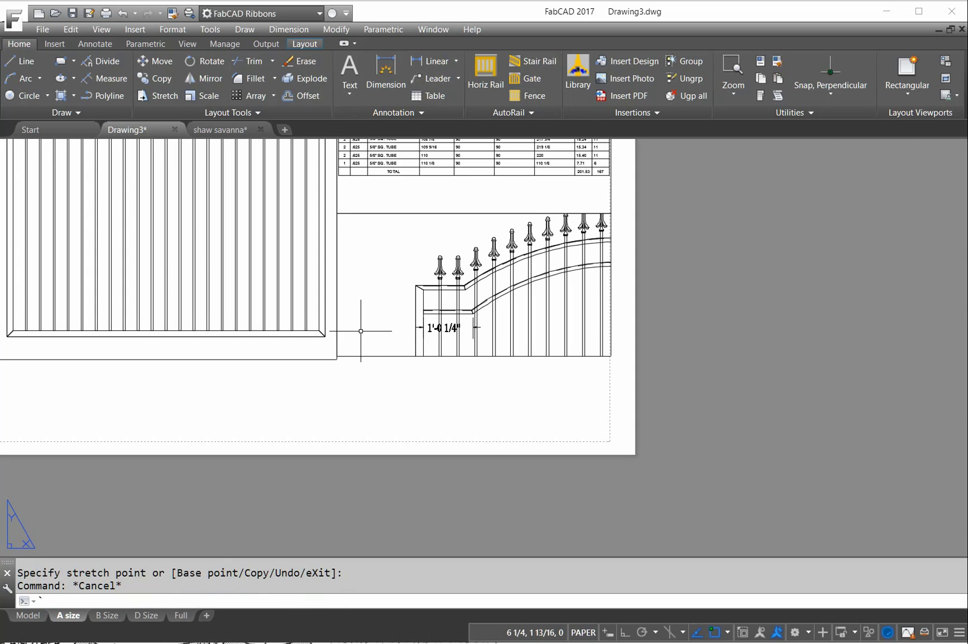
- Add a radius dimension to the lower arched channel in the large gate viewport and move its text inside the gate, below the arc
middle_drag(360, 330, 549, 393)
middle_drag(383, 283, 384, 367)
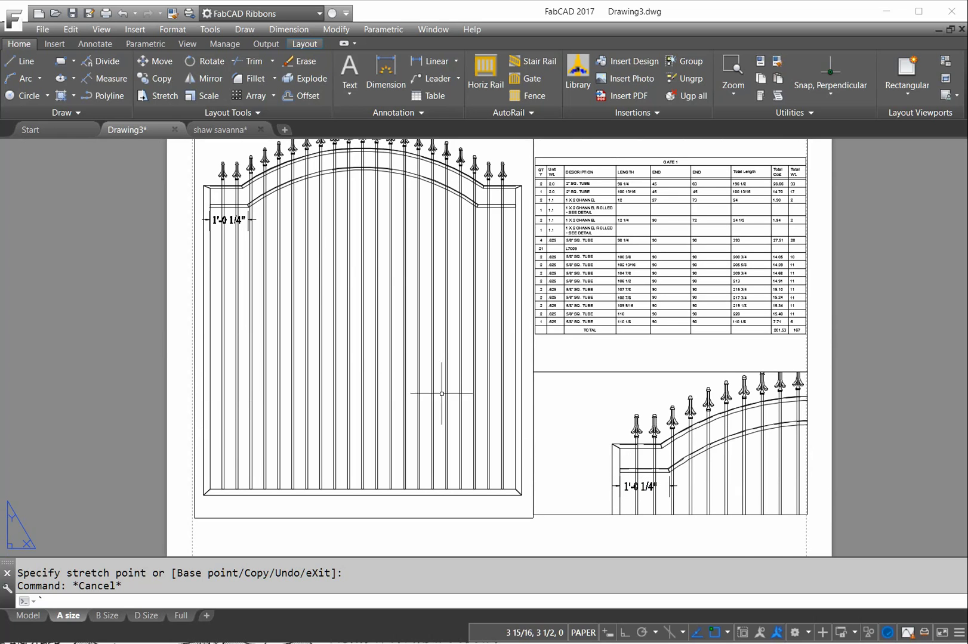
middle_drag(446, 204, 447, 247)
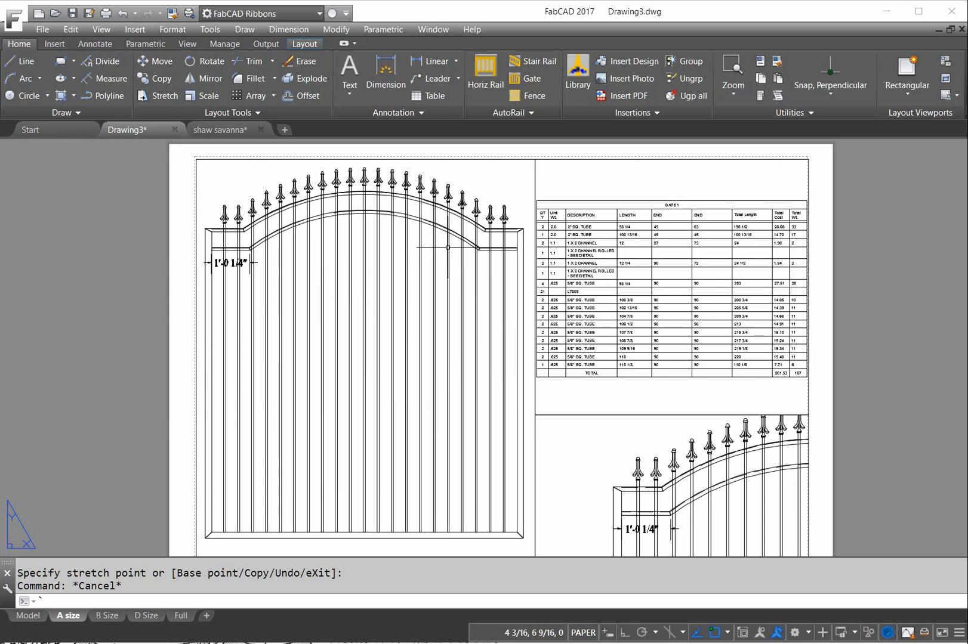
click(456, 58)
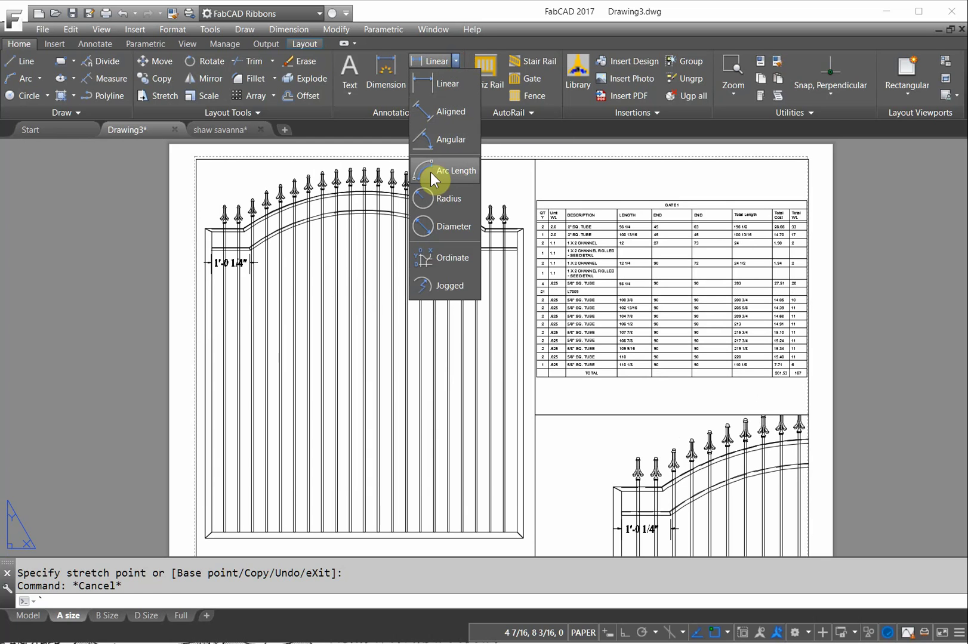
click(428, 199)
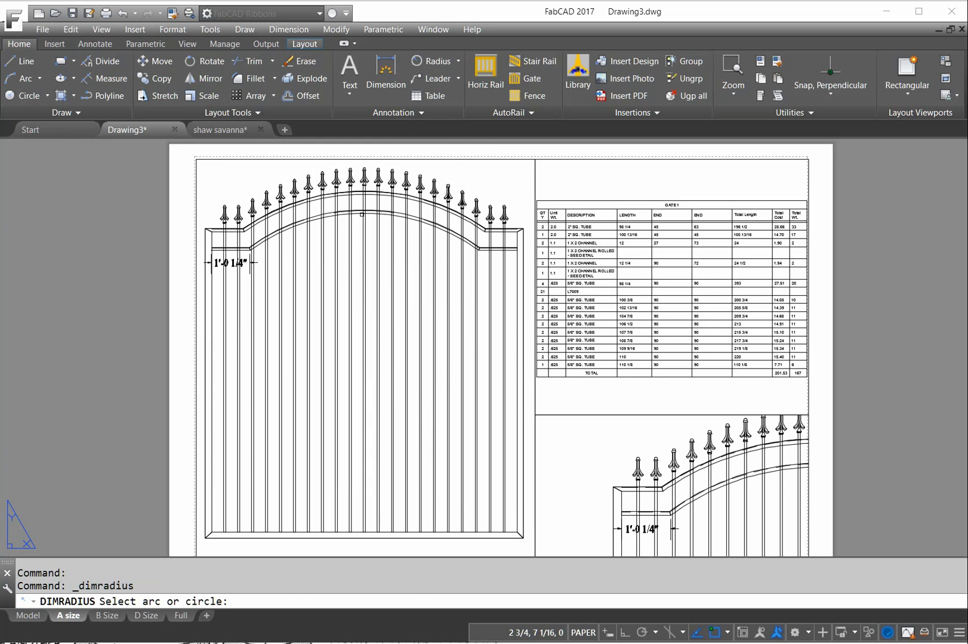
click(358, 213)
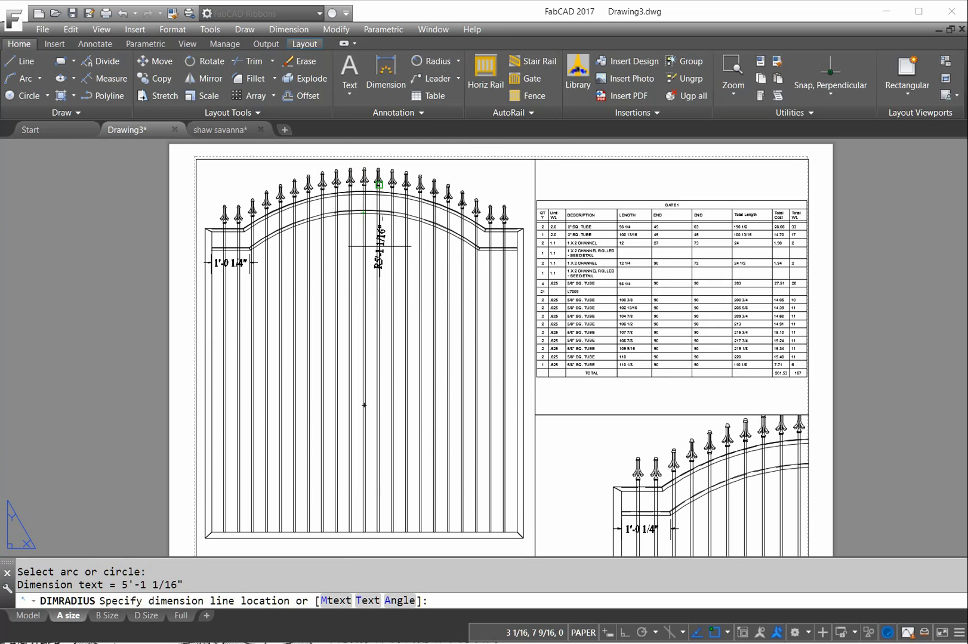
click(378, 179)
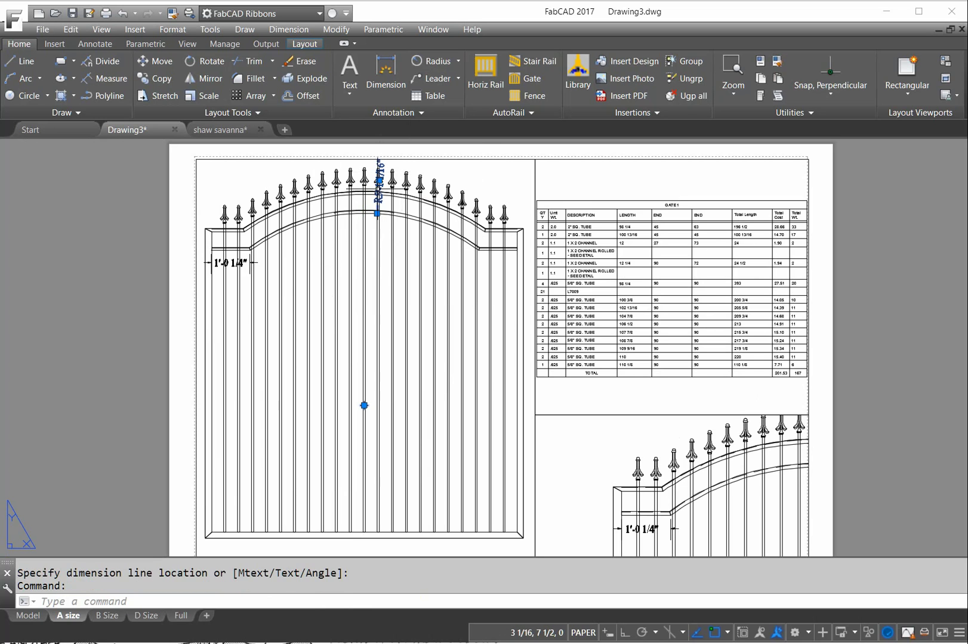
click(378, 182)
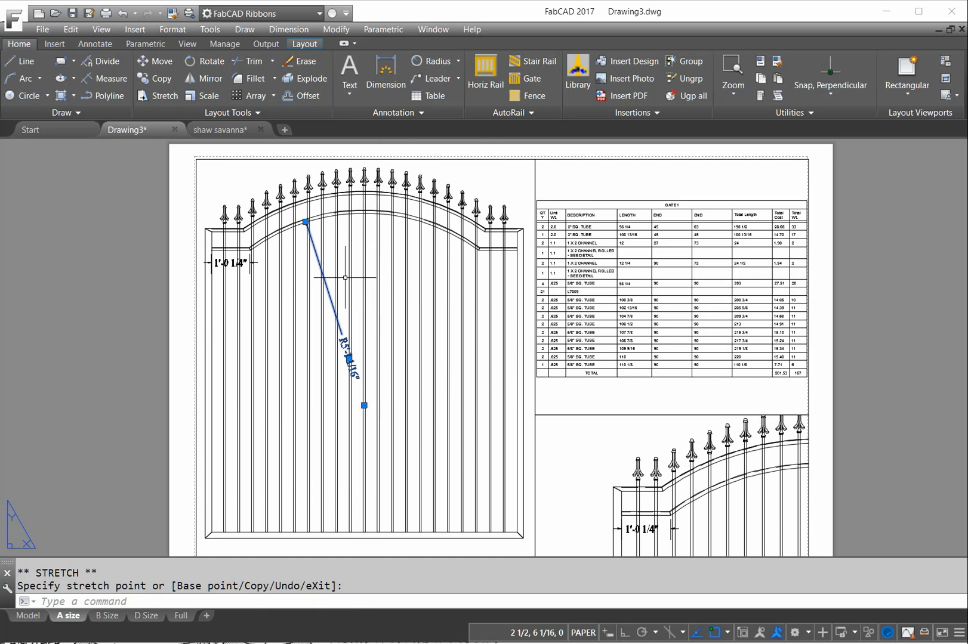
- Add a radius dimension to the lower arched channel in the gate detail viewport, with its text below the arc
right_click(769, 489)
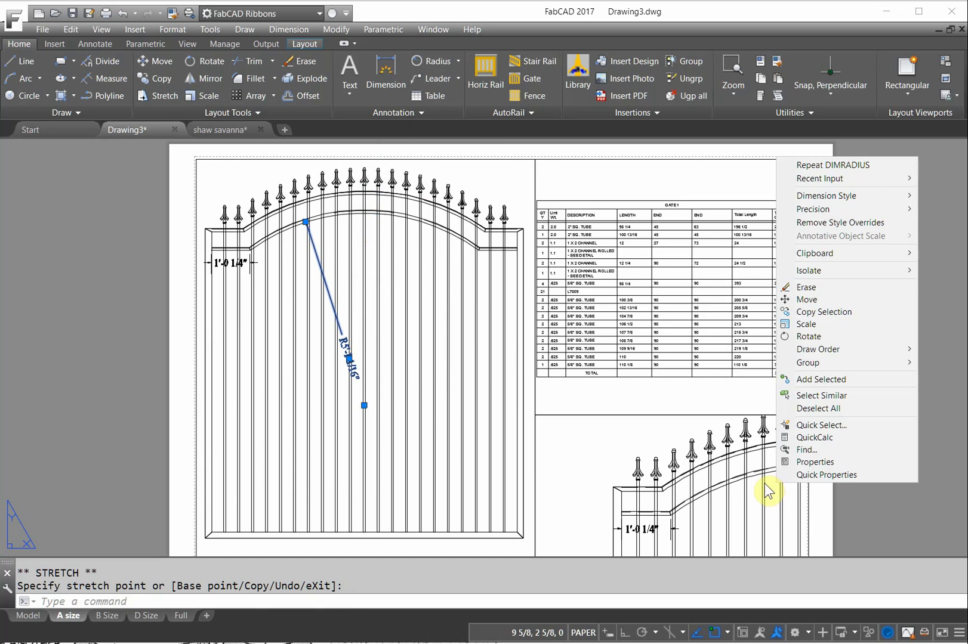
right_click(761, 488)
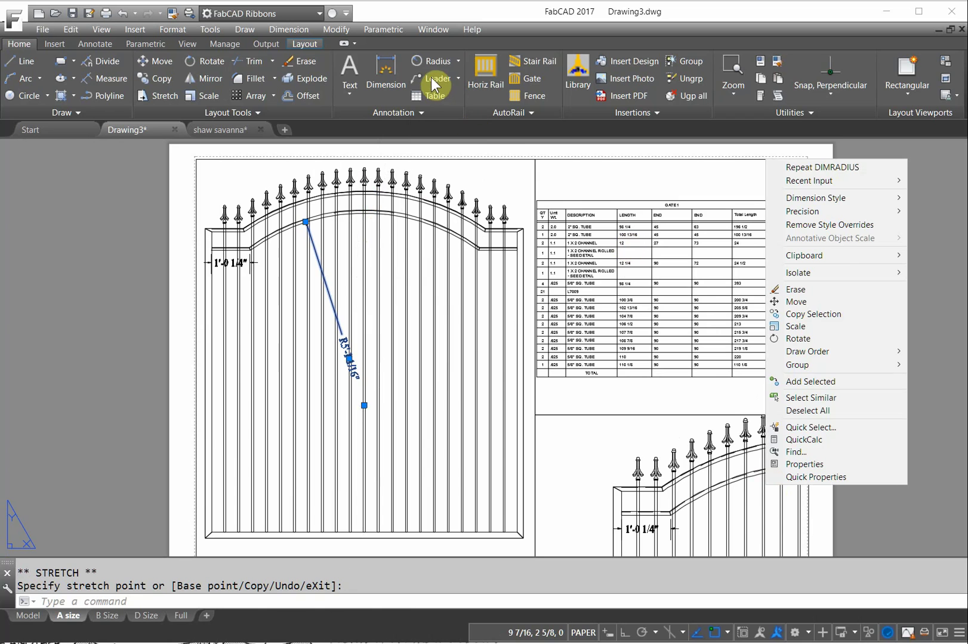
click(435, 71)
click(431, 62)
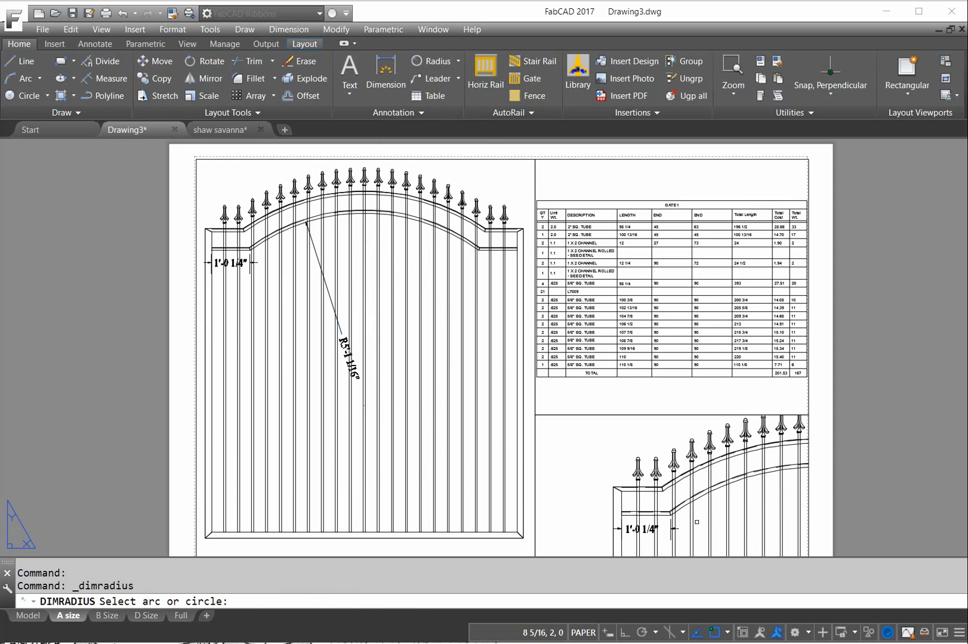
click(752, 477)
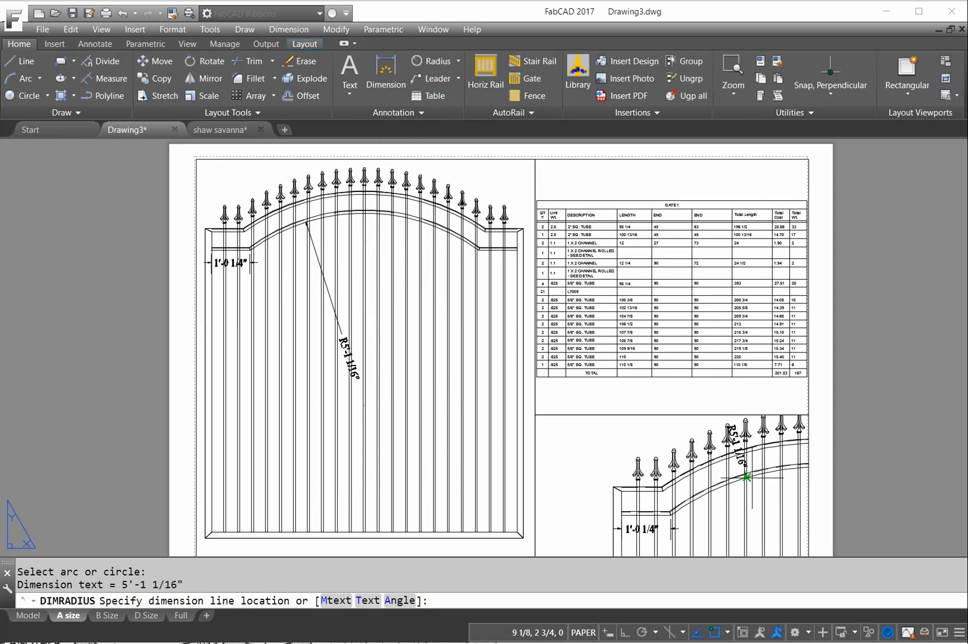
click(753, 492)
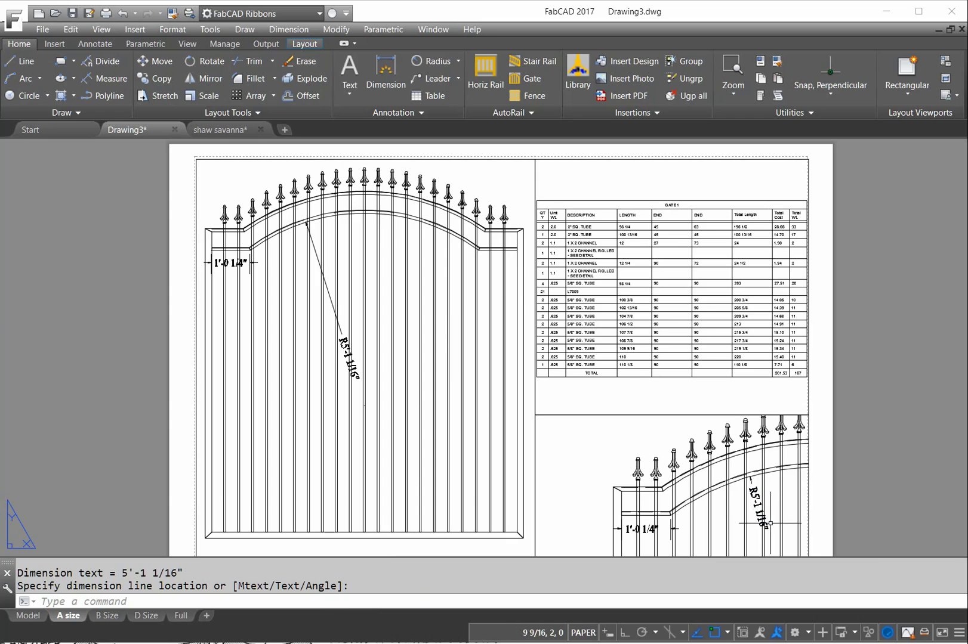
- Add a multiline text title below the large gate viewport reading "Walk Gate For" followed by the customer's name
scroll(770, 508, down, 4)
scroll(756, 518, up, 6)
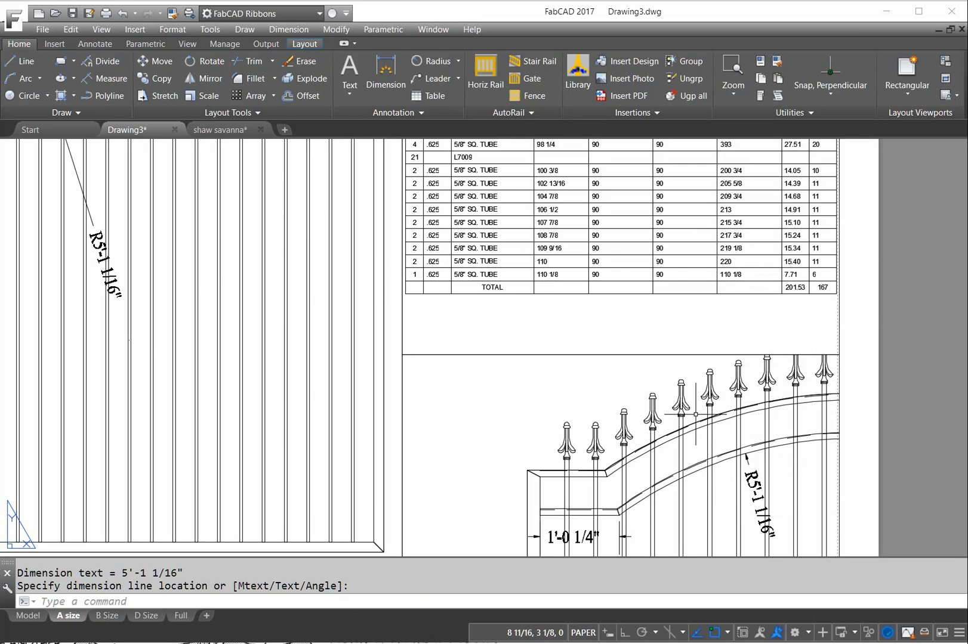
scroll(692, 417, down, 4)
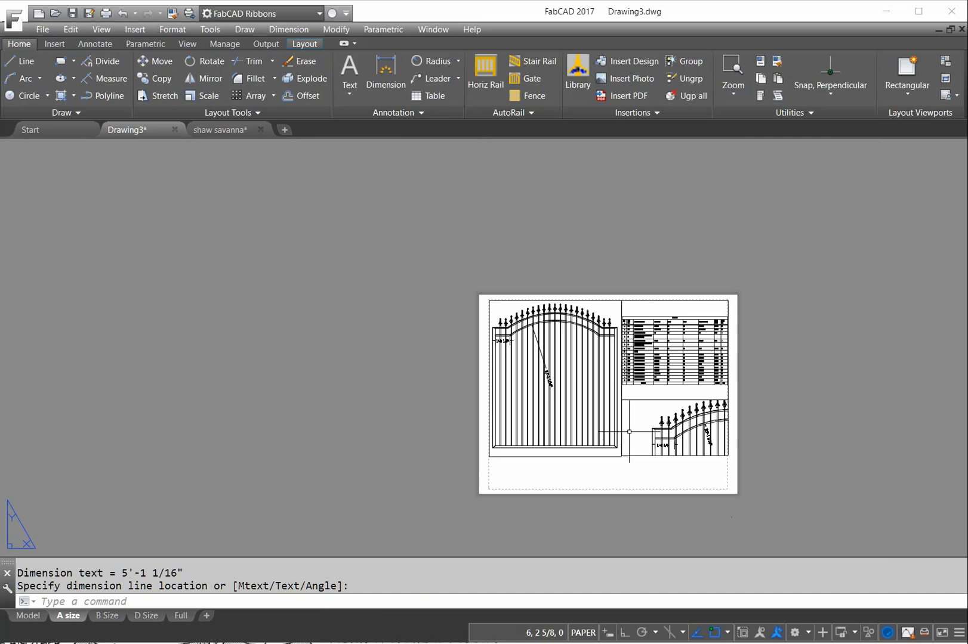
middle_drag(594, 442, 501, 379)
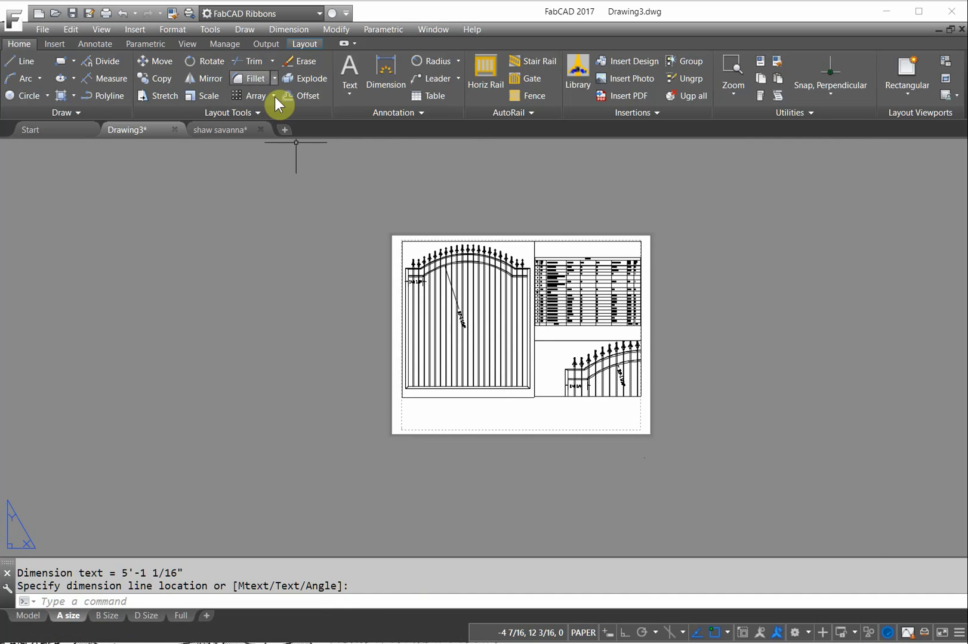
click(351, 67)
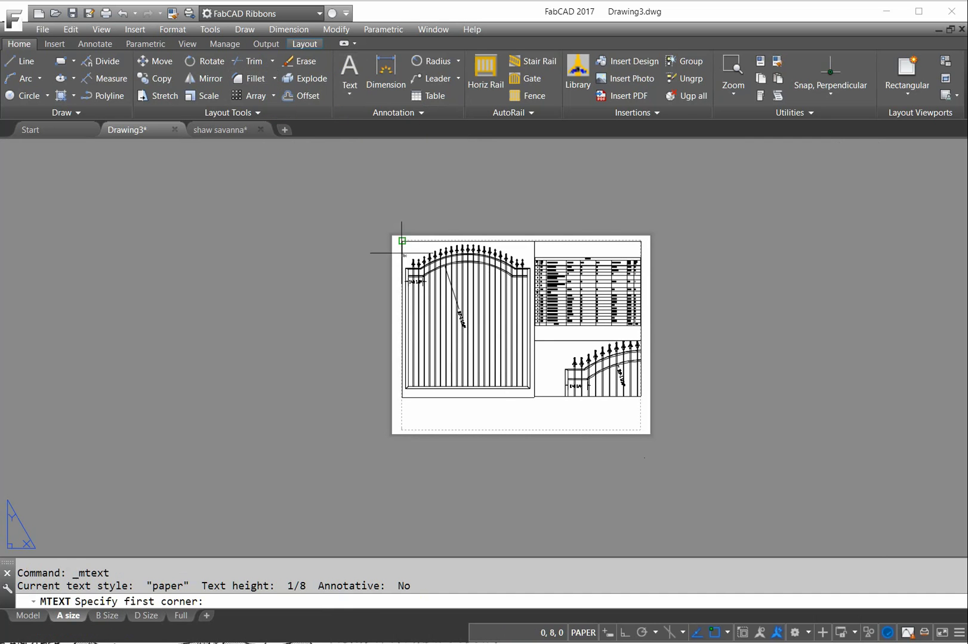
click(421, 403)
click(477, 428)
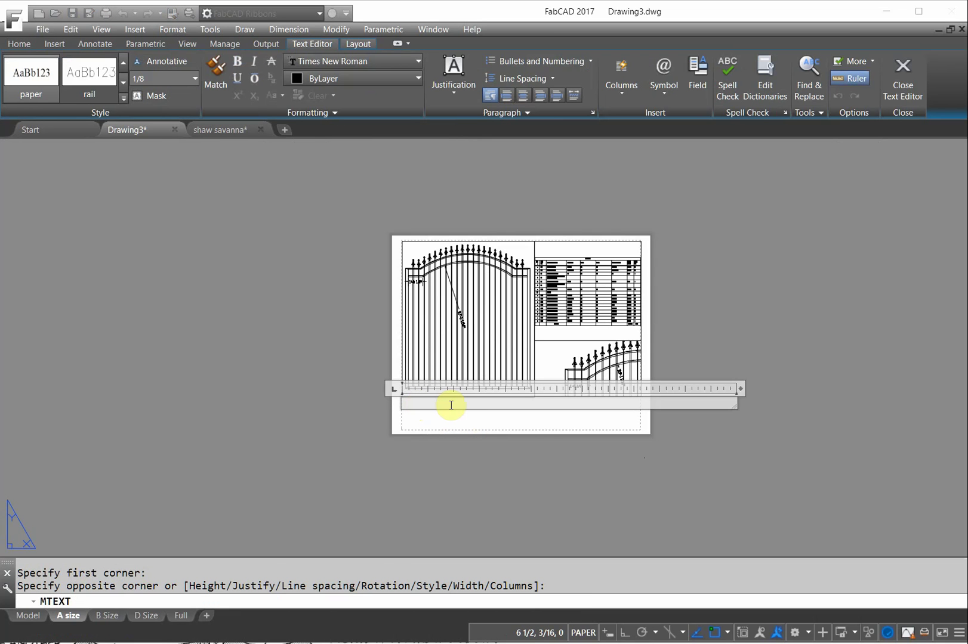
text(Walk Gate For Mrs. Jones)
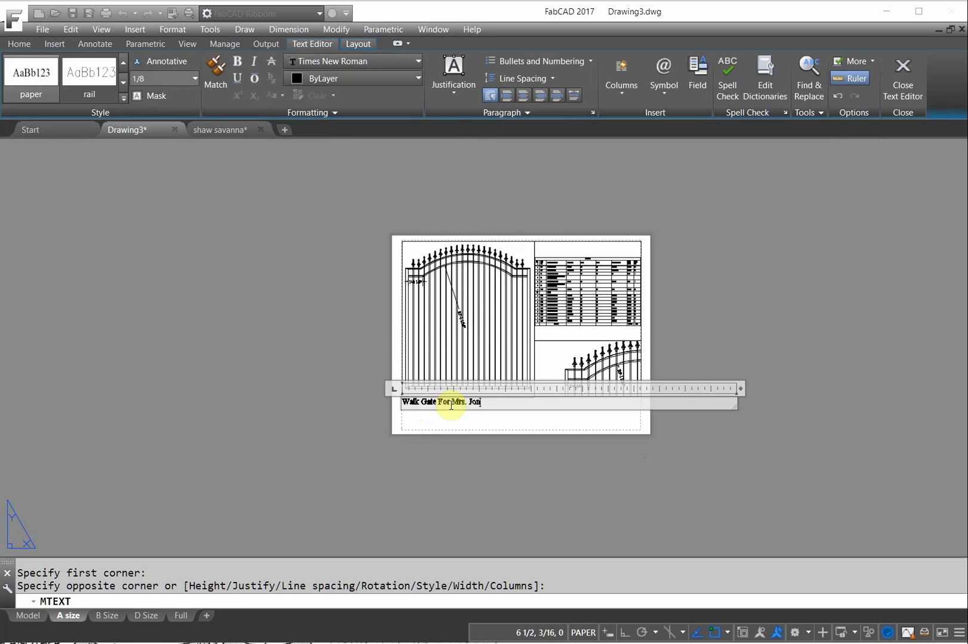
click(898, 84)
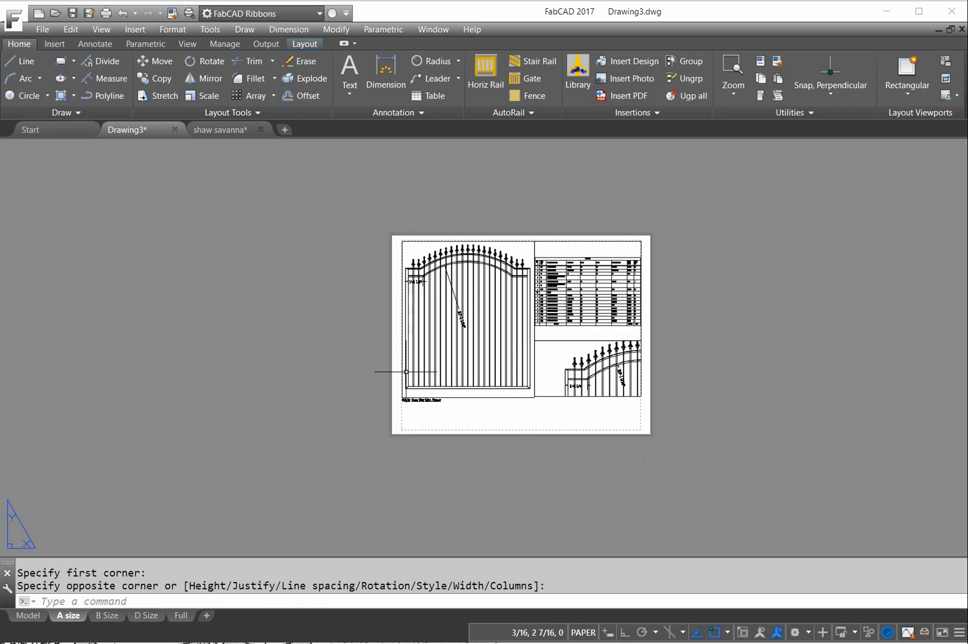
- Move the title text to the middle of the empty strip beneath the viewports
scroll(405, 372, up, 3)
click(156, 61)
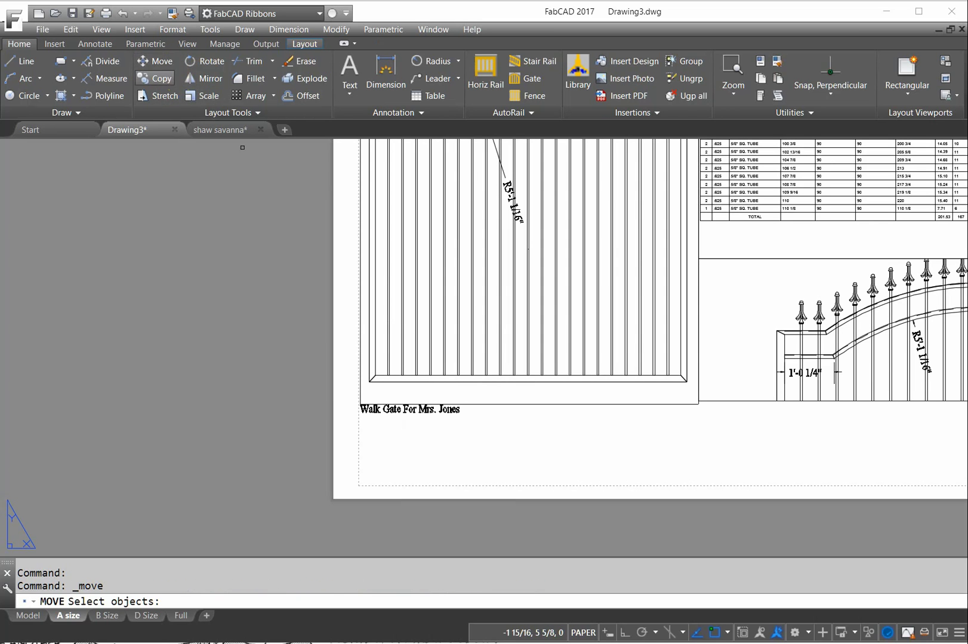
click(384, 411)
key(Return)
click(380, 421)
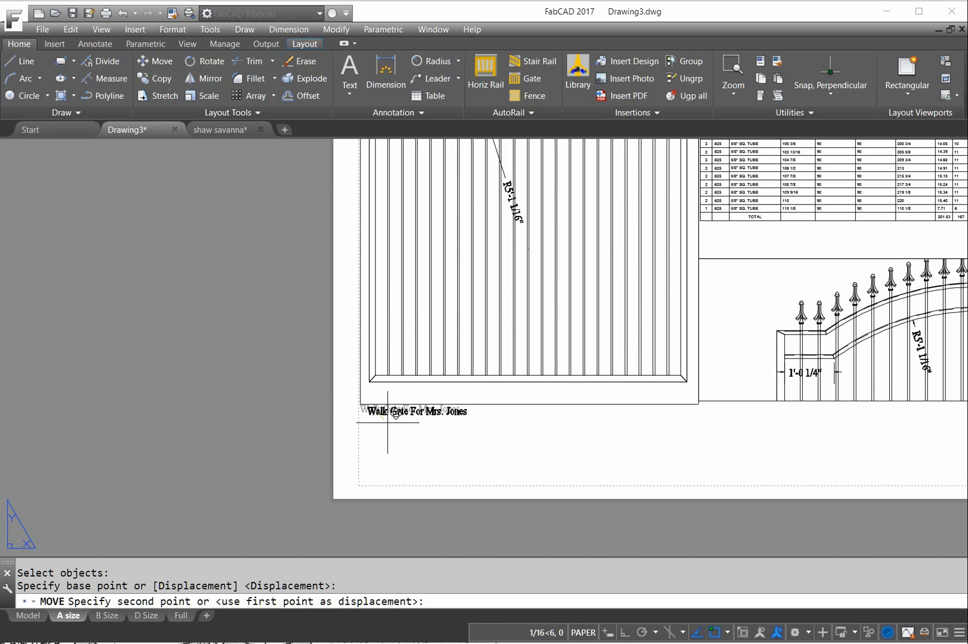
click(675, 462)
key(Return)
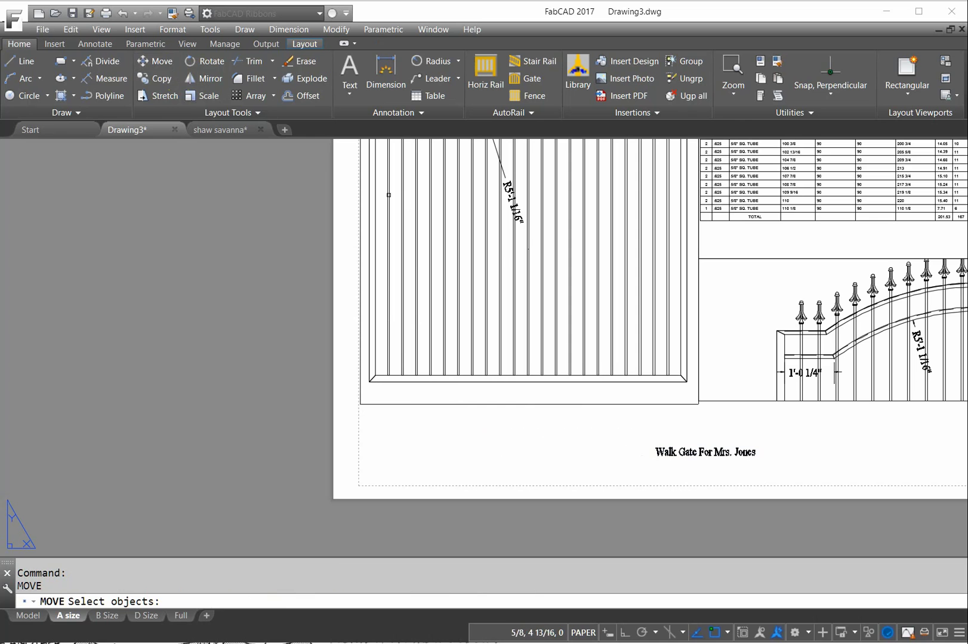
- Scale the title text up to roughly twice its size about a base point near its centre
click(203, 96)
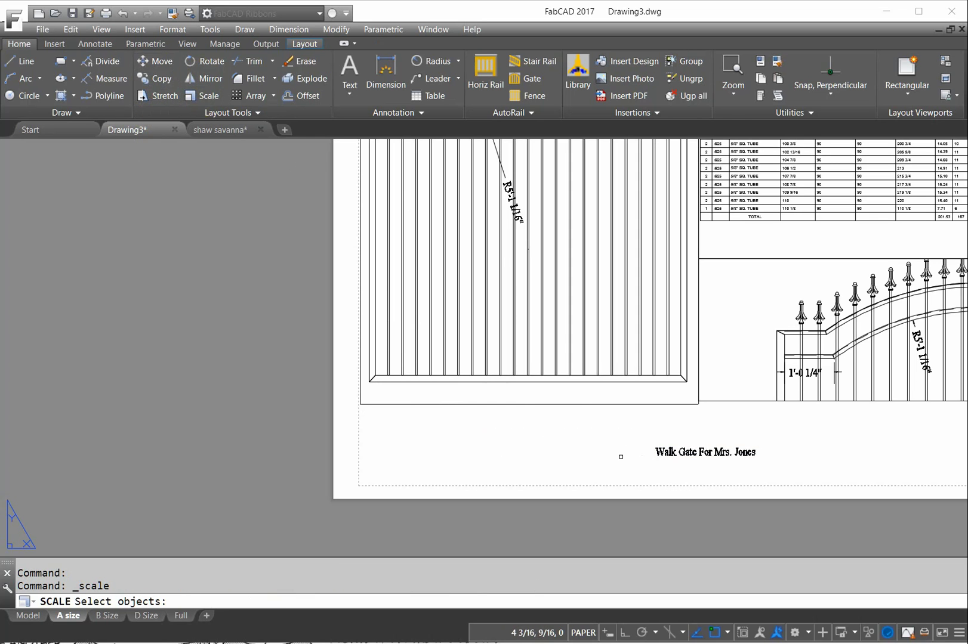
click(681, 452)
key(Return)
click(699, 453)
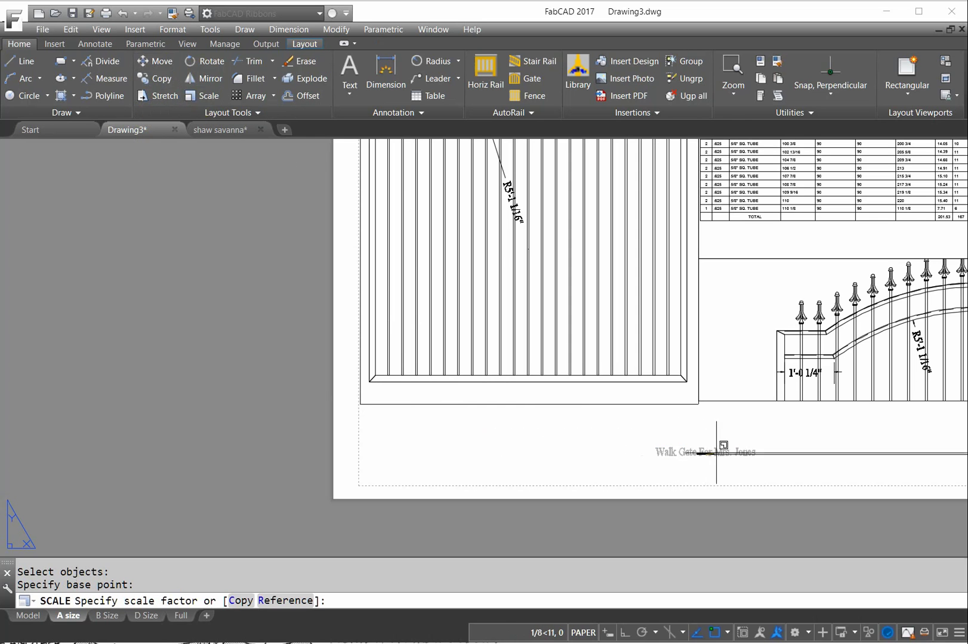
click(835, 464)
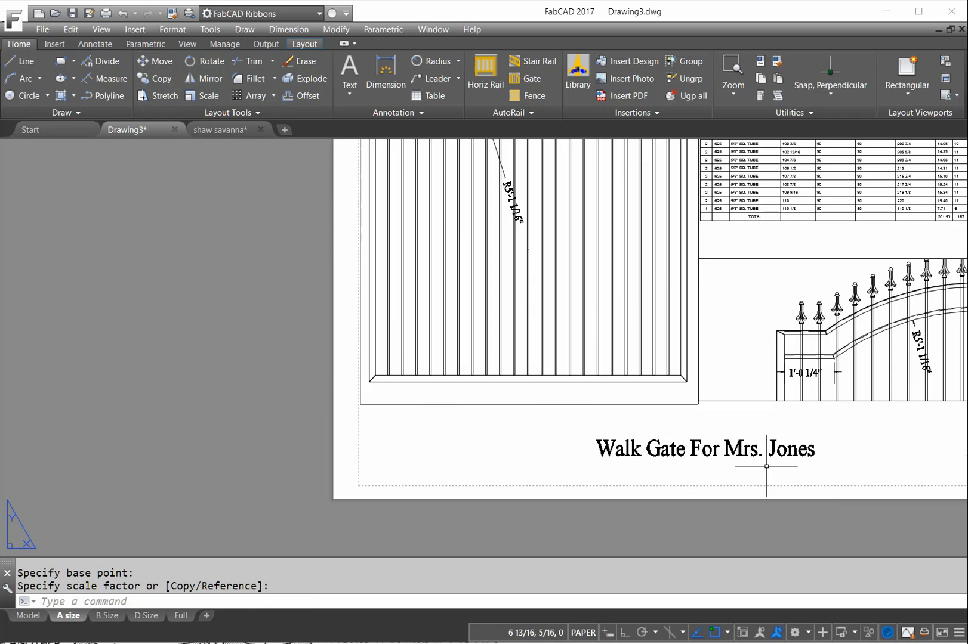
scroll(766, 466, down, 5)
scroll(486, 476, up, 5)
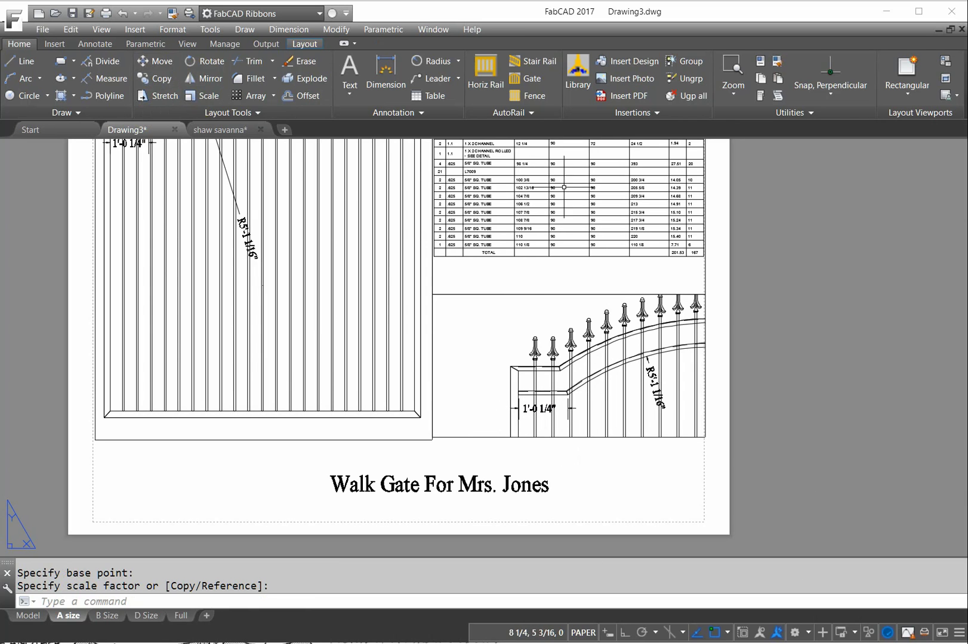
- Preview the A size layout's plot, inspect the sheet up close and as a whole, and exit the preview
scroll(352, 221, down, 3)
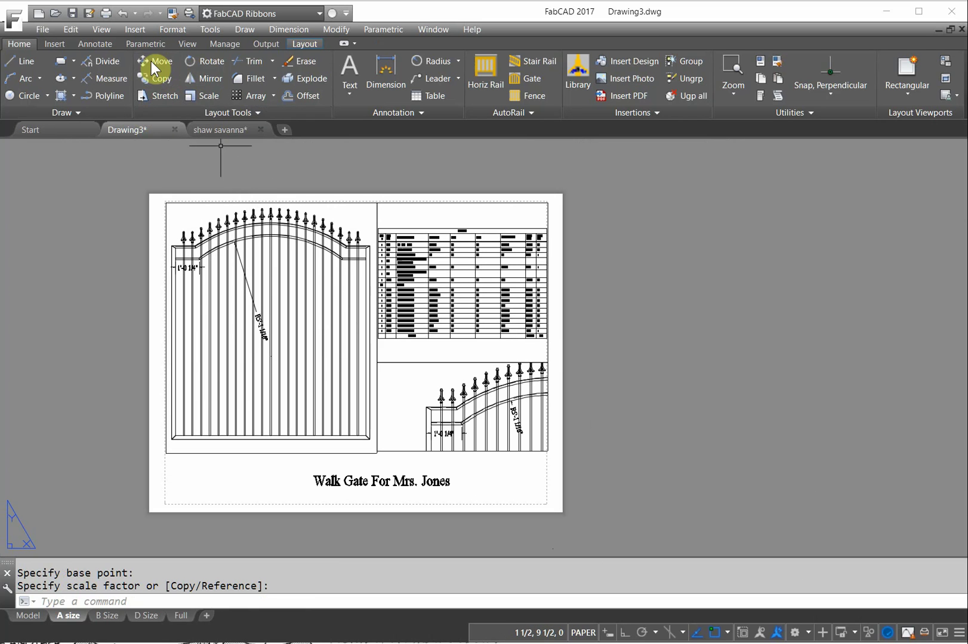
click(106, 13)
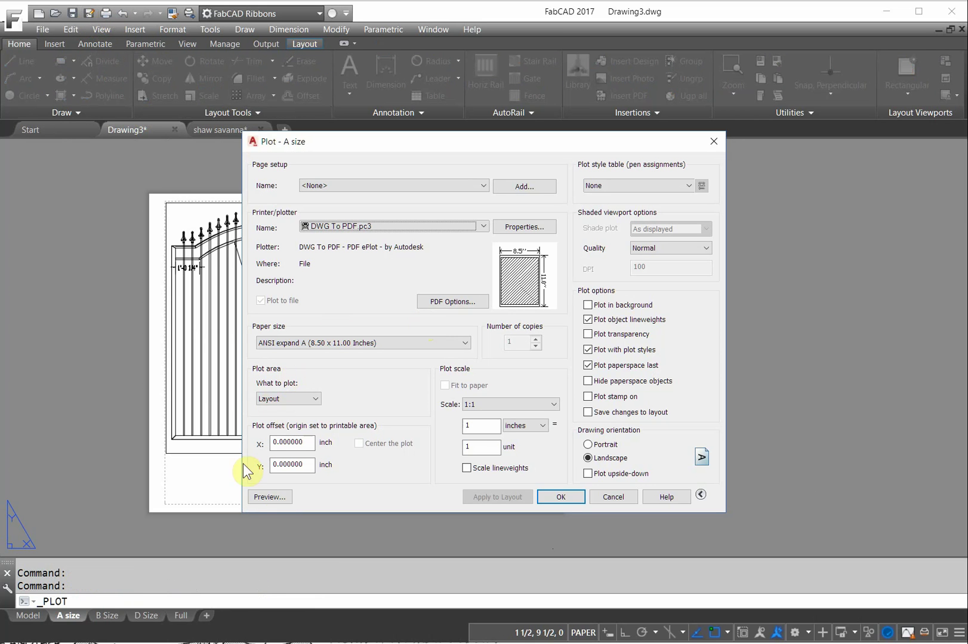
click(272, 497)
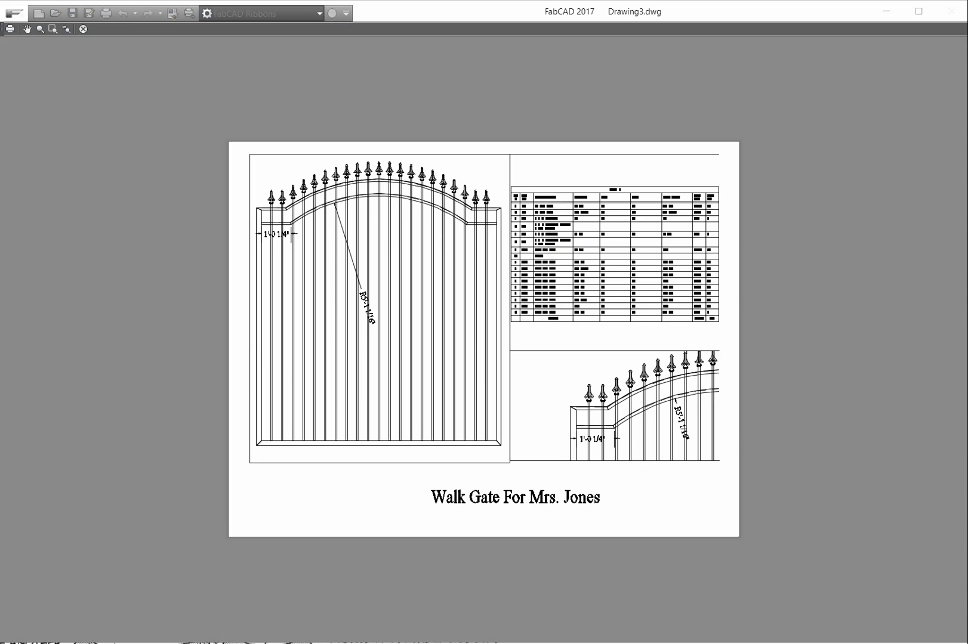
scroll(590, 354, up, 2)
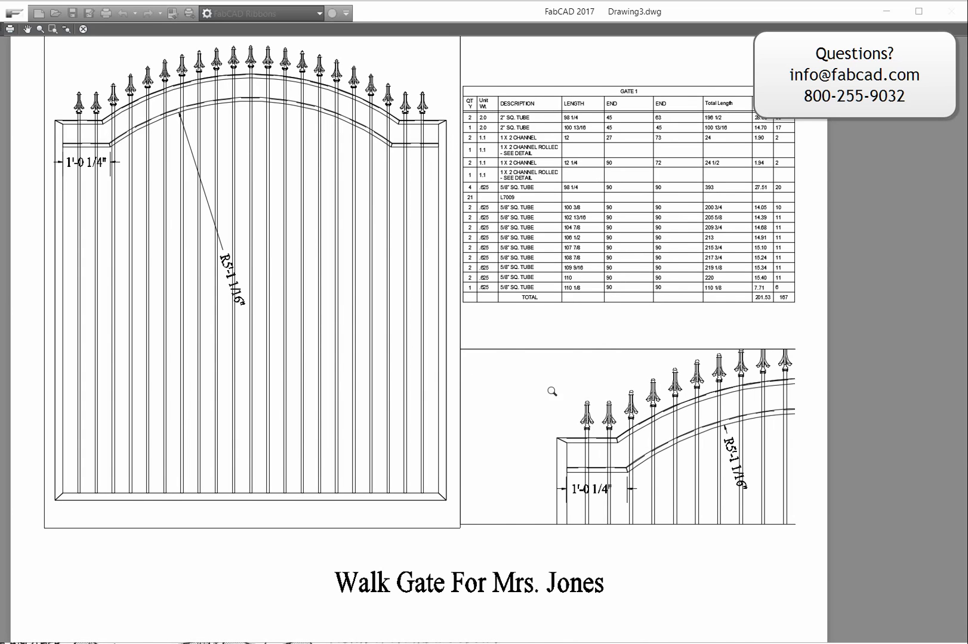
scroll(552, 391, down, 2)
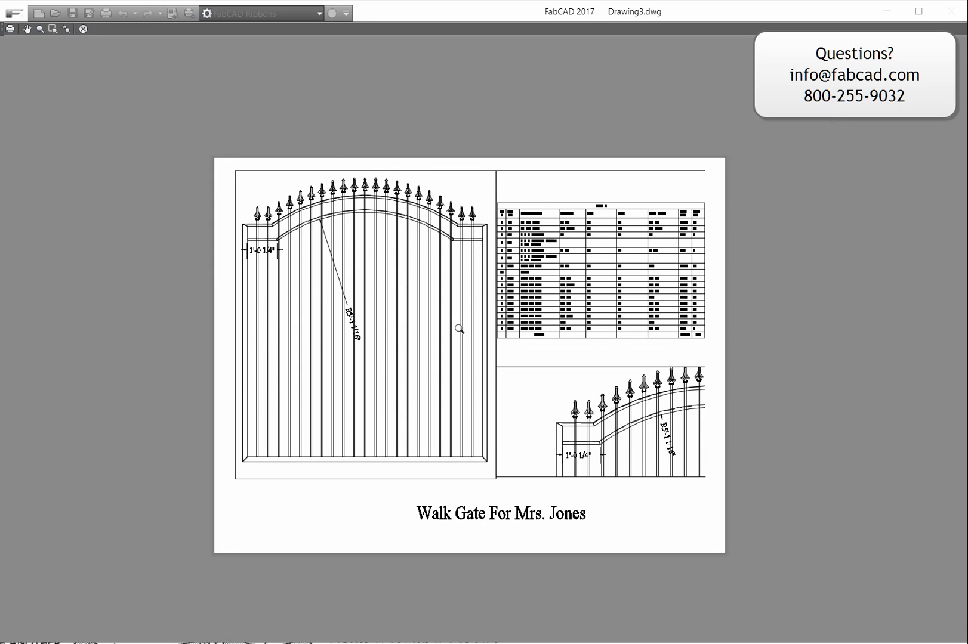
right_click(438, 394)
click(471, 400)
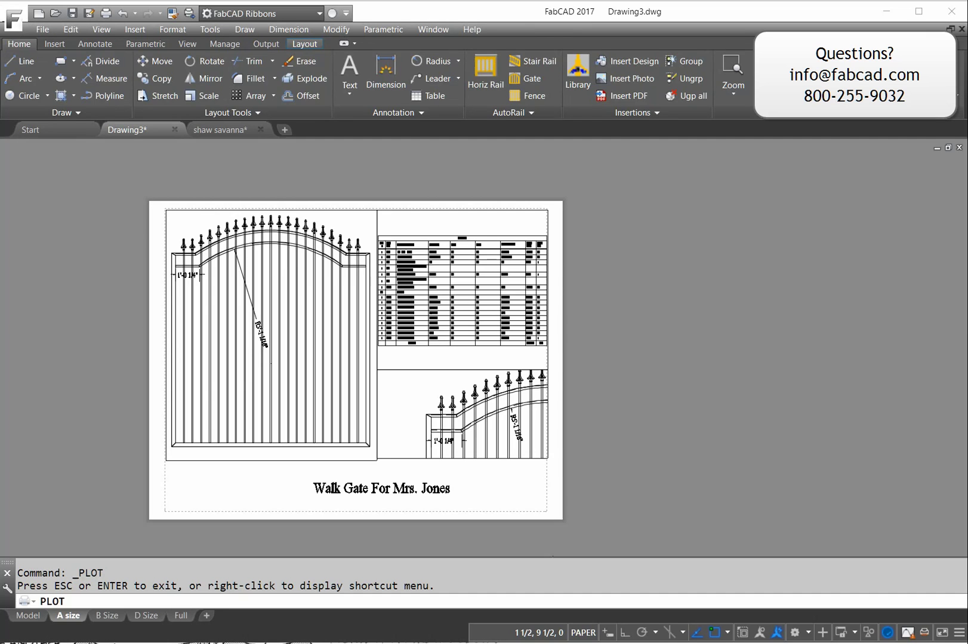